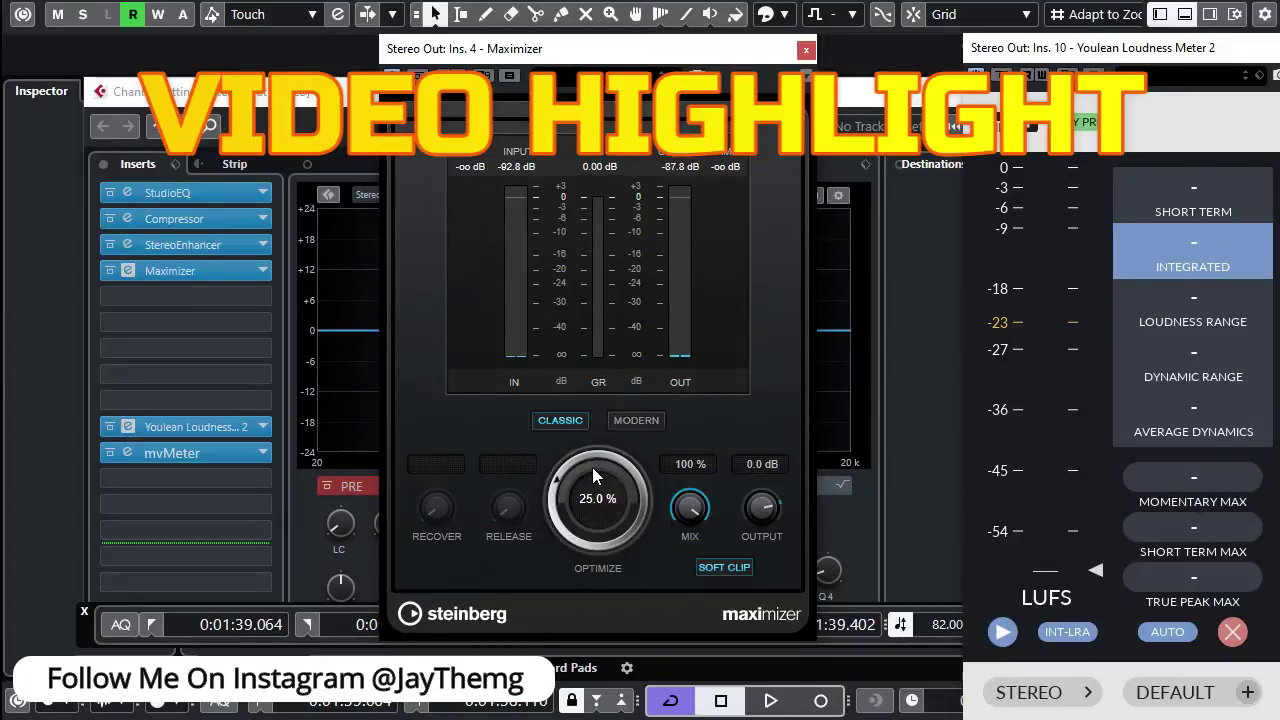
During playback, raise the Maximizer's Optimize from 25% to about 45%, targeting roughly -9.7 LUFS.
key("space")
left_click_drag(1189, 47, 1100, 0)
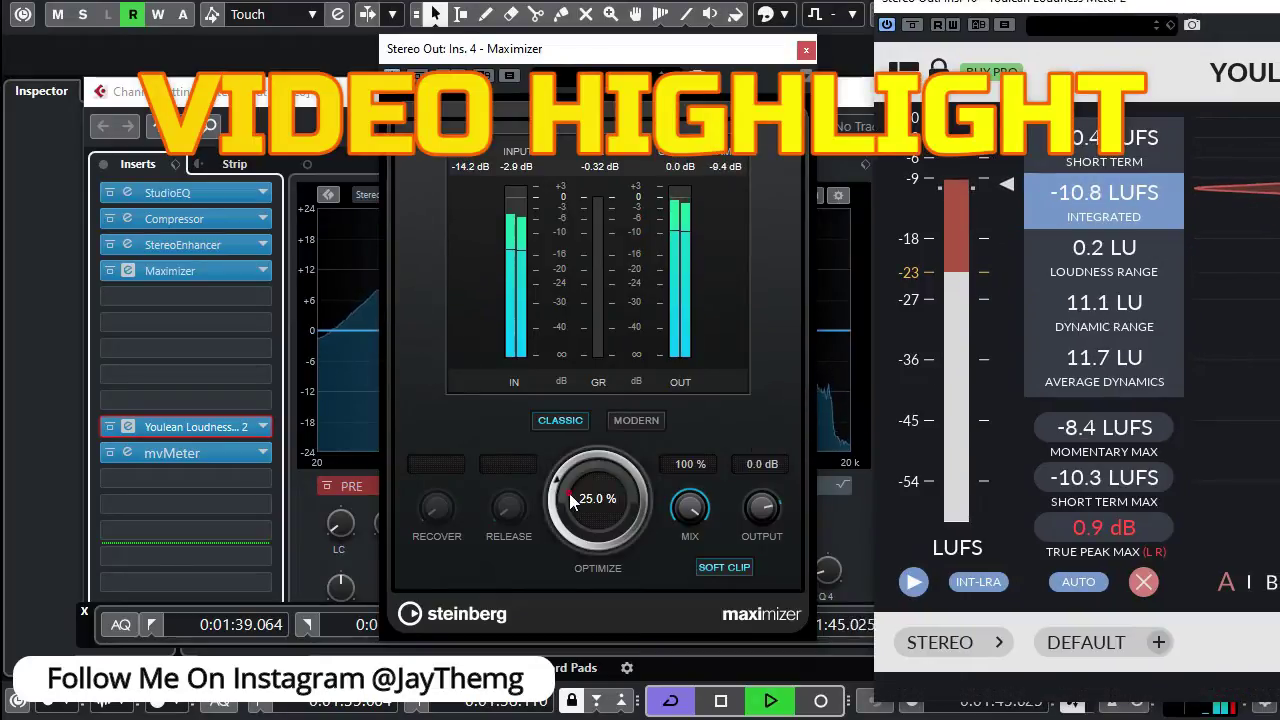
left_click_drag(569, 493, 575, 455)
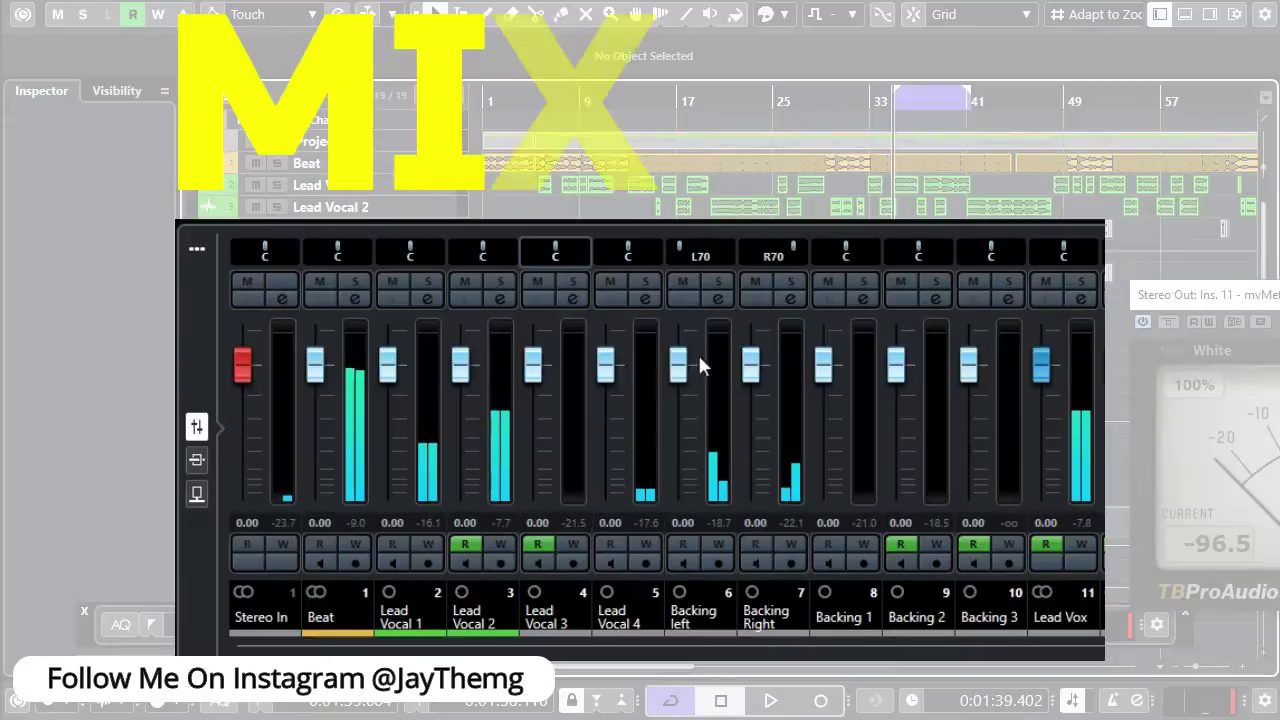
left_click_drag(678, 366, 686, 392)
left_click_drag(533, 370, 462, 387)
left_click_drag(388, 366, 322, 392)
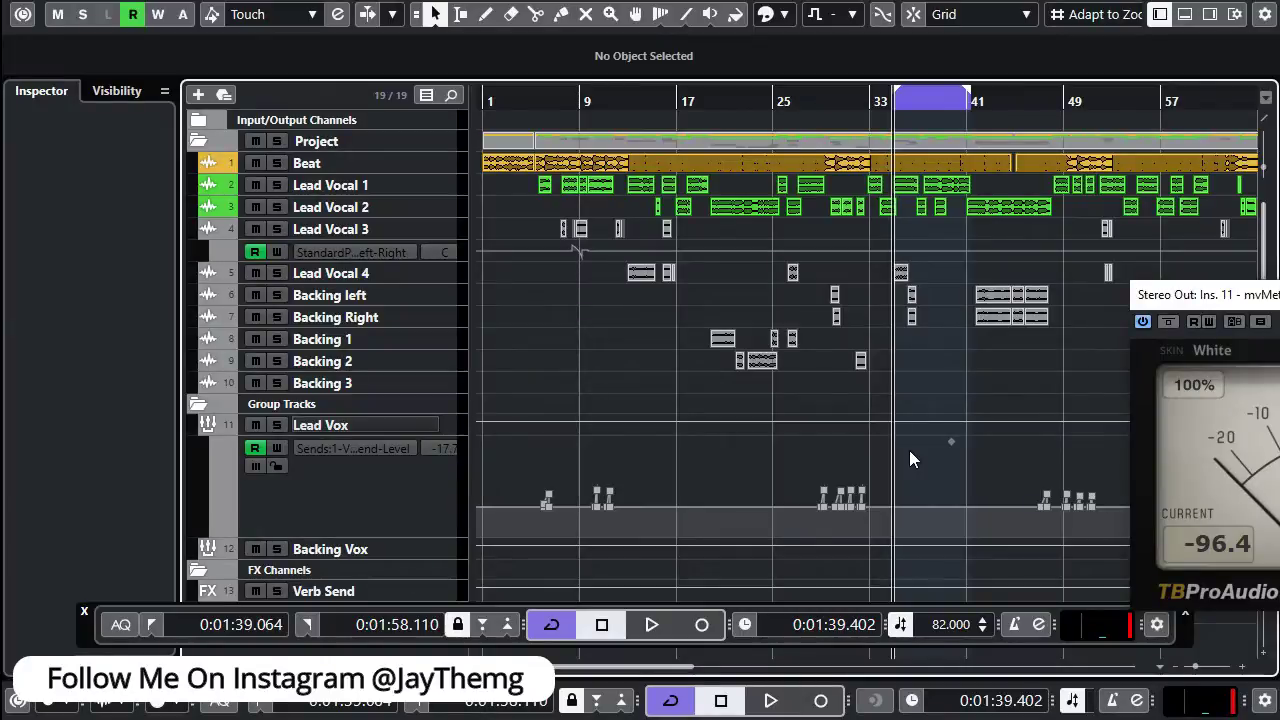
Zoom the project to fit, open the lower-zone MixConsole, and shift the mvMeter window left.
key("shift+f")
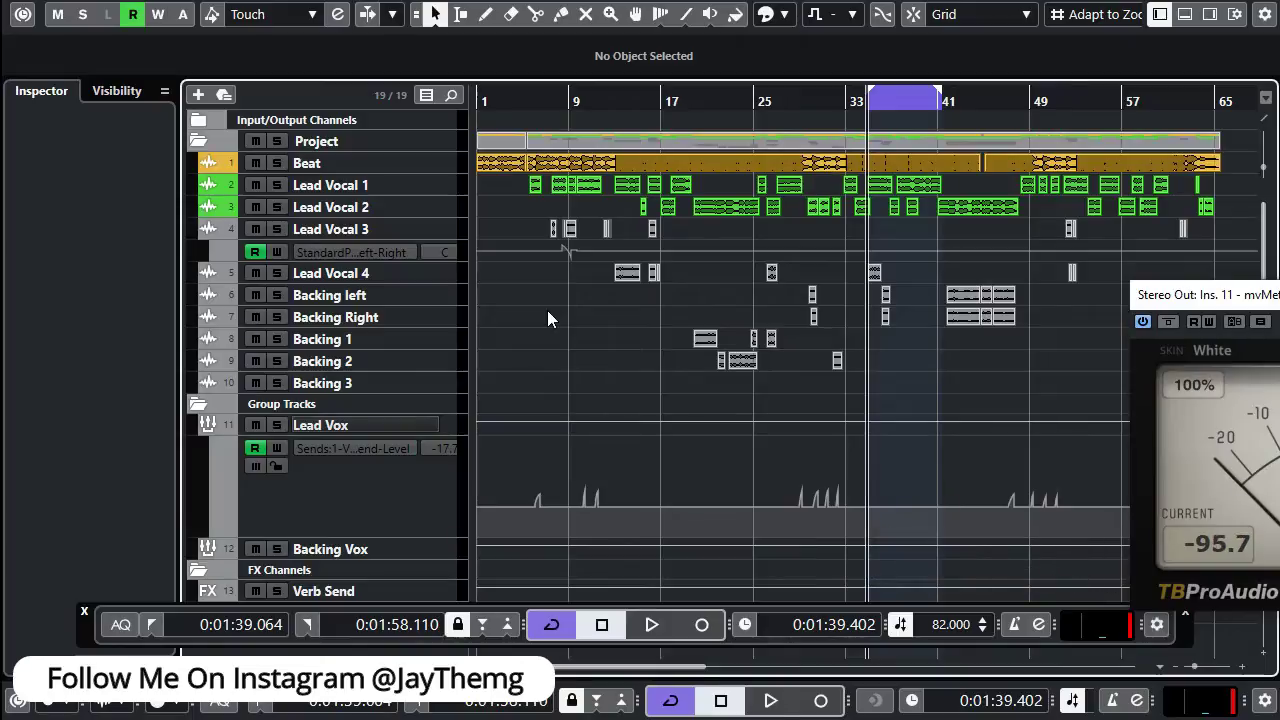
mouse_move(616, 476)
key("ctrl+alt+e")
left_click_drag(1265, 299, 1015, 275)
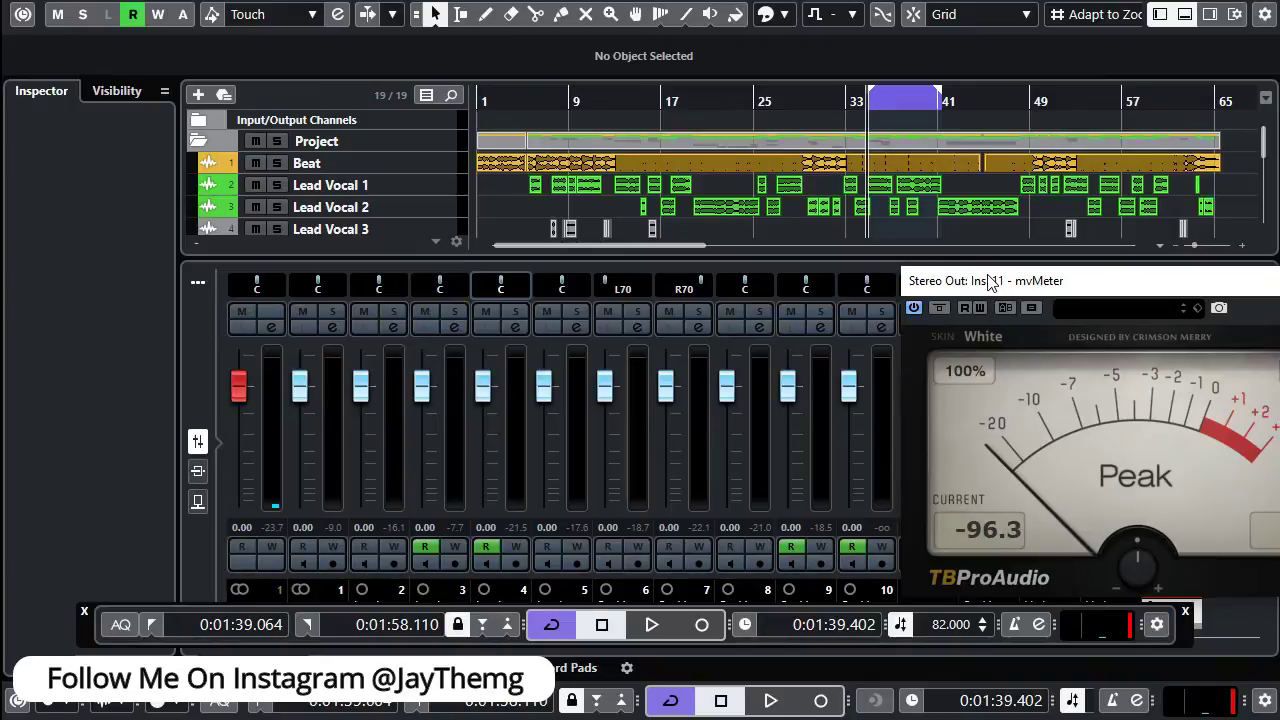
left_click_drag(979, 285, 1028, 278)
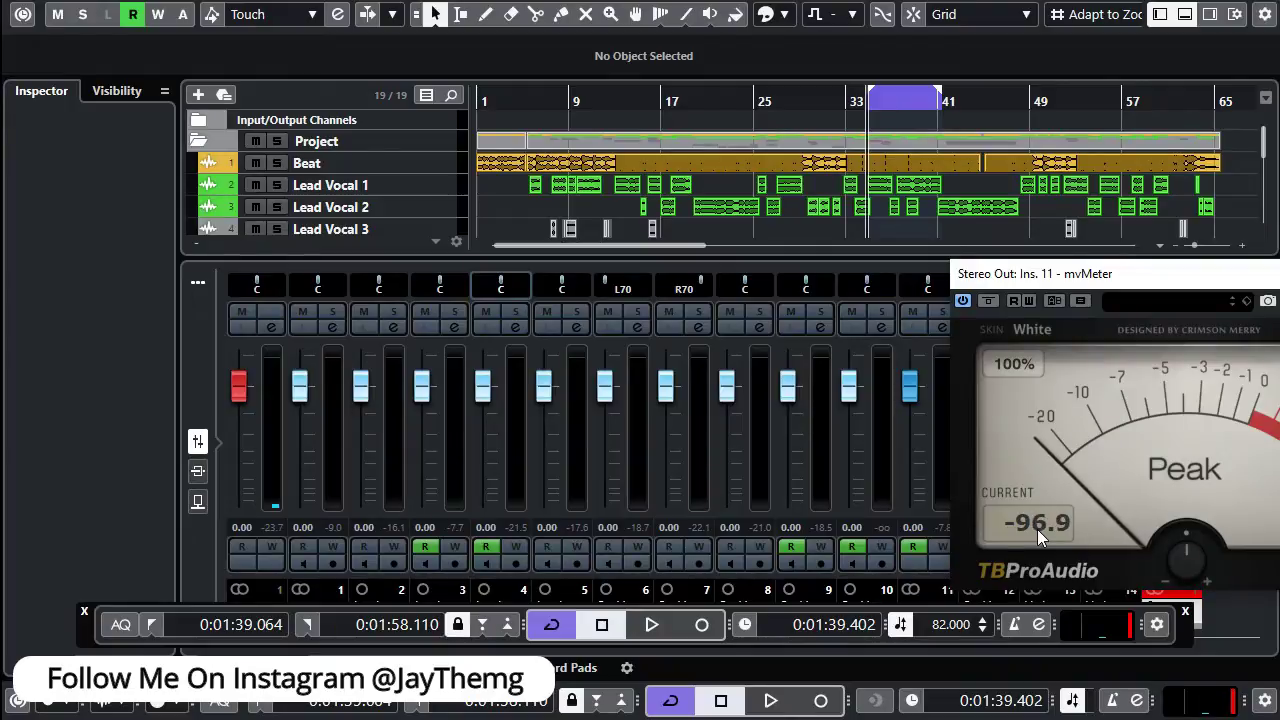
left_click_drag(1146, 285, 1133, 292)
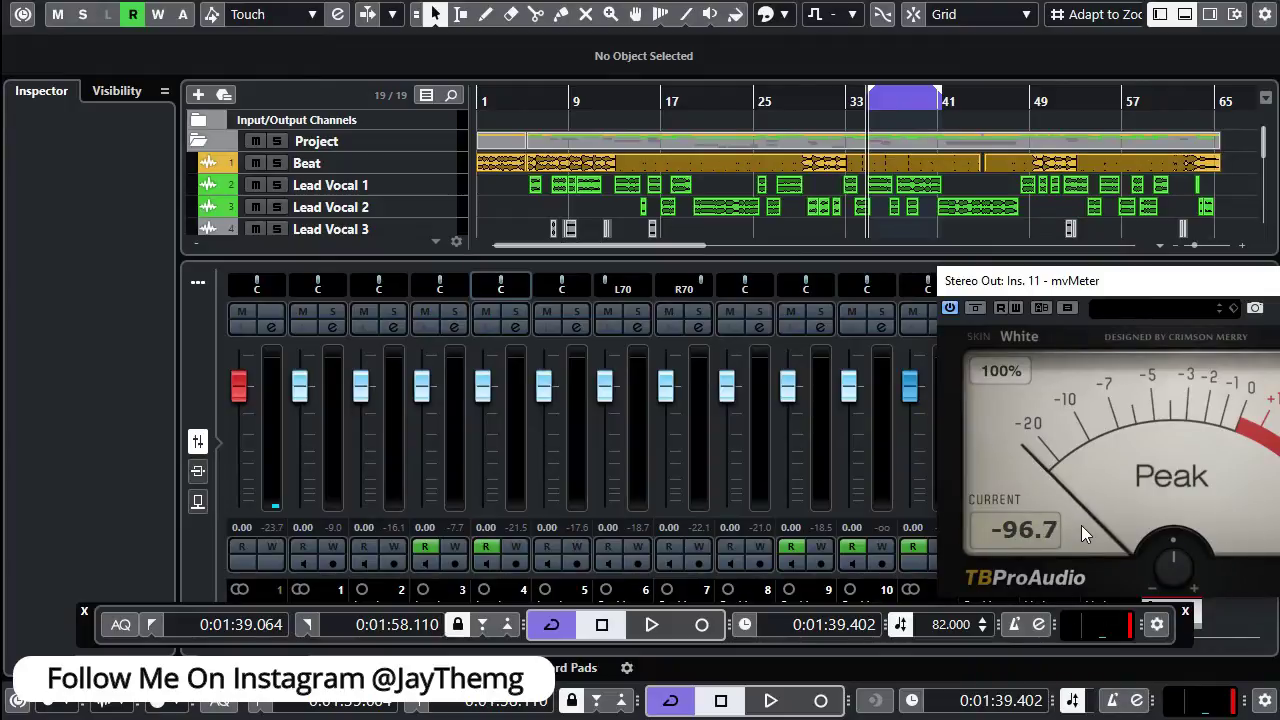
key("space")
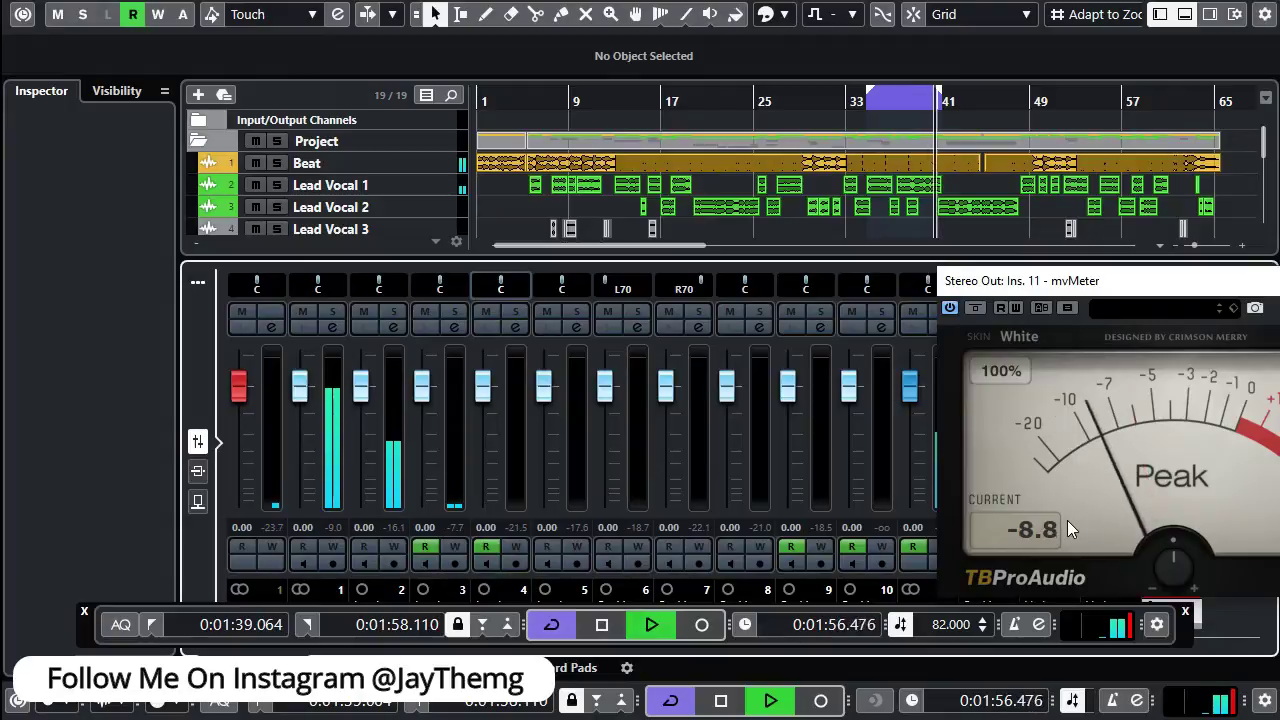
key("space")
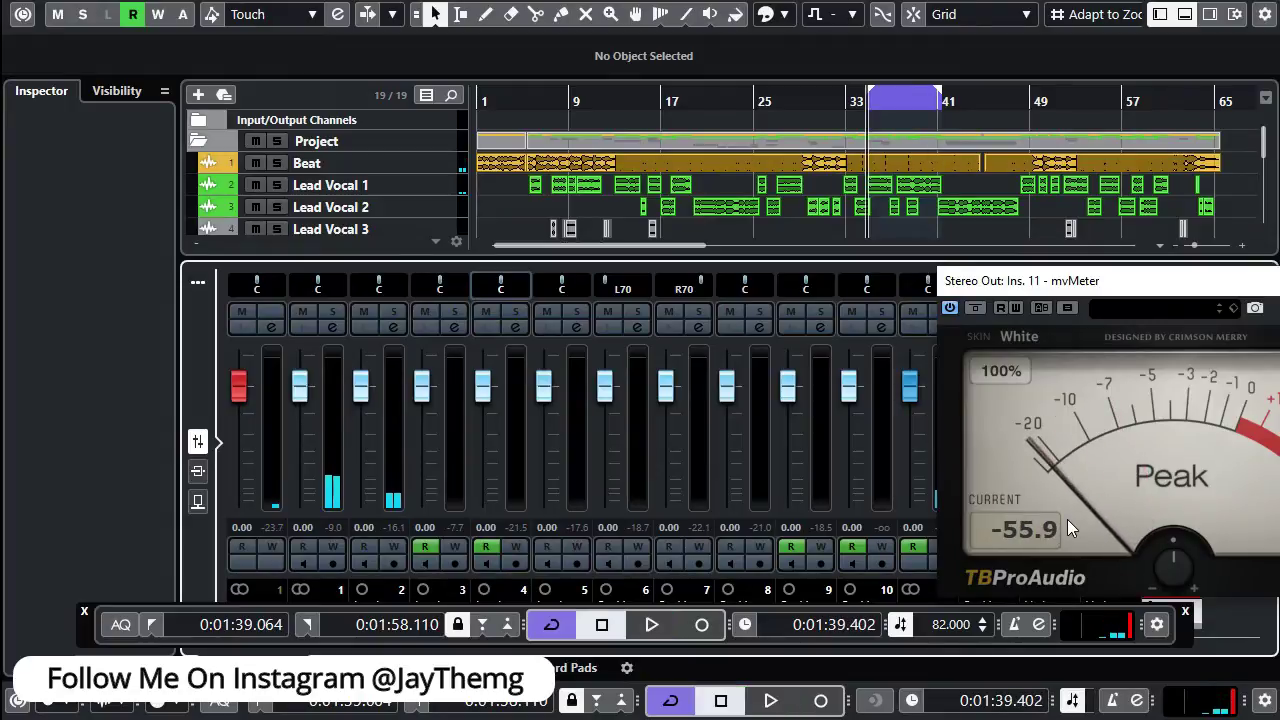
Close mvMeter and load EQ > StudioEQ into the Stereo Out's first insert slot.
left_click_drag(1067, 280, 676, 266)
left_click(1015, 266)
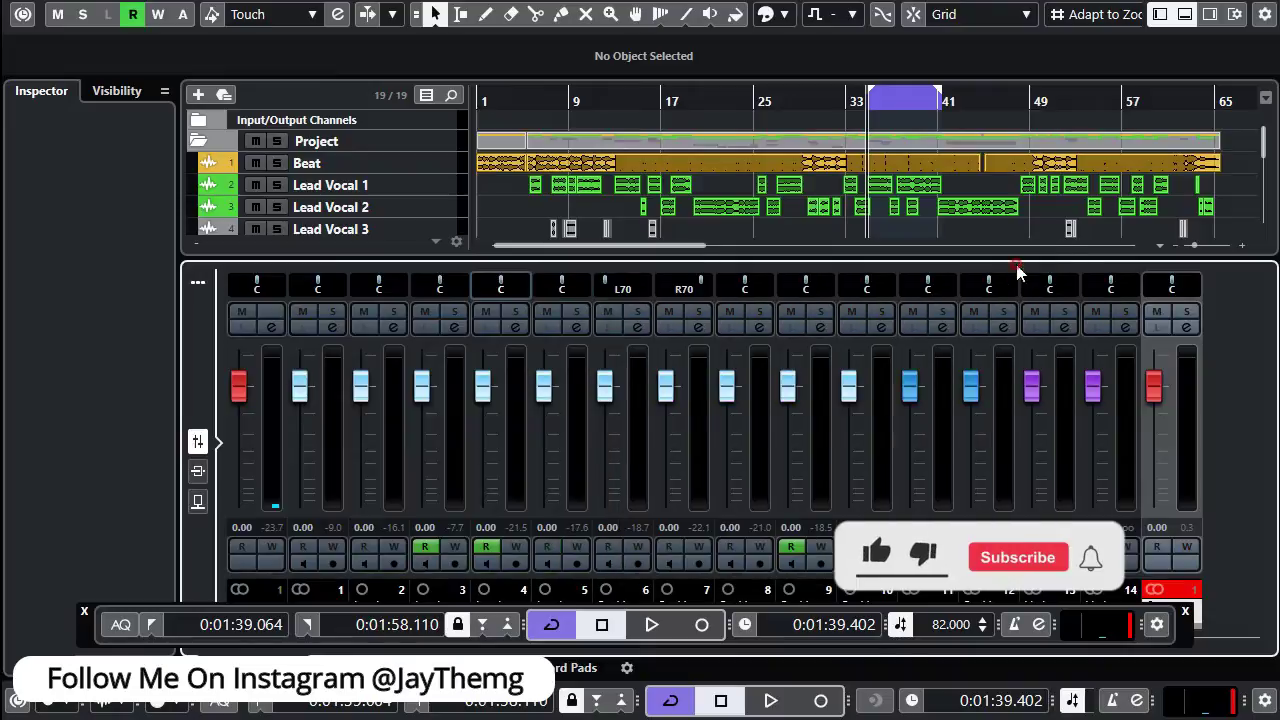
left_click(1186, 326)
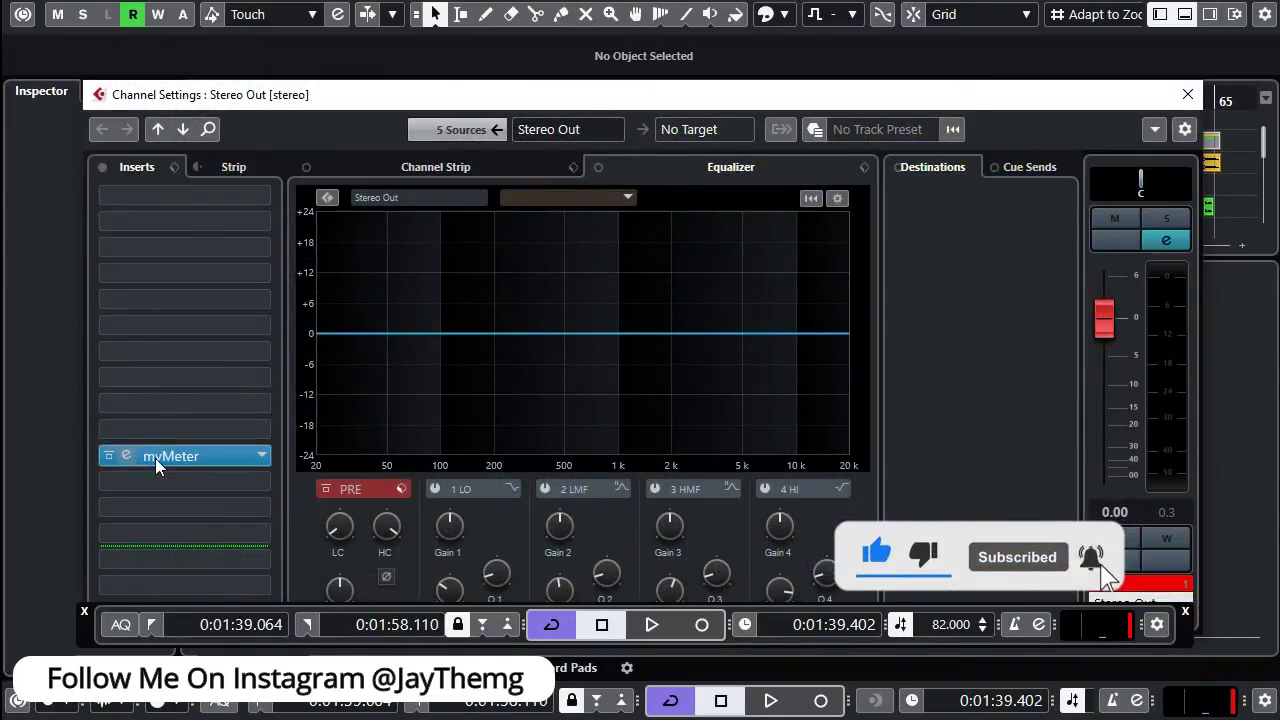
mouse_move(346, 109)
left_mouse_down()
mouse_move(362, 113)
mouse_move(347, 106)
left_mouse_up()
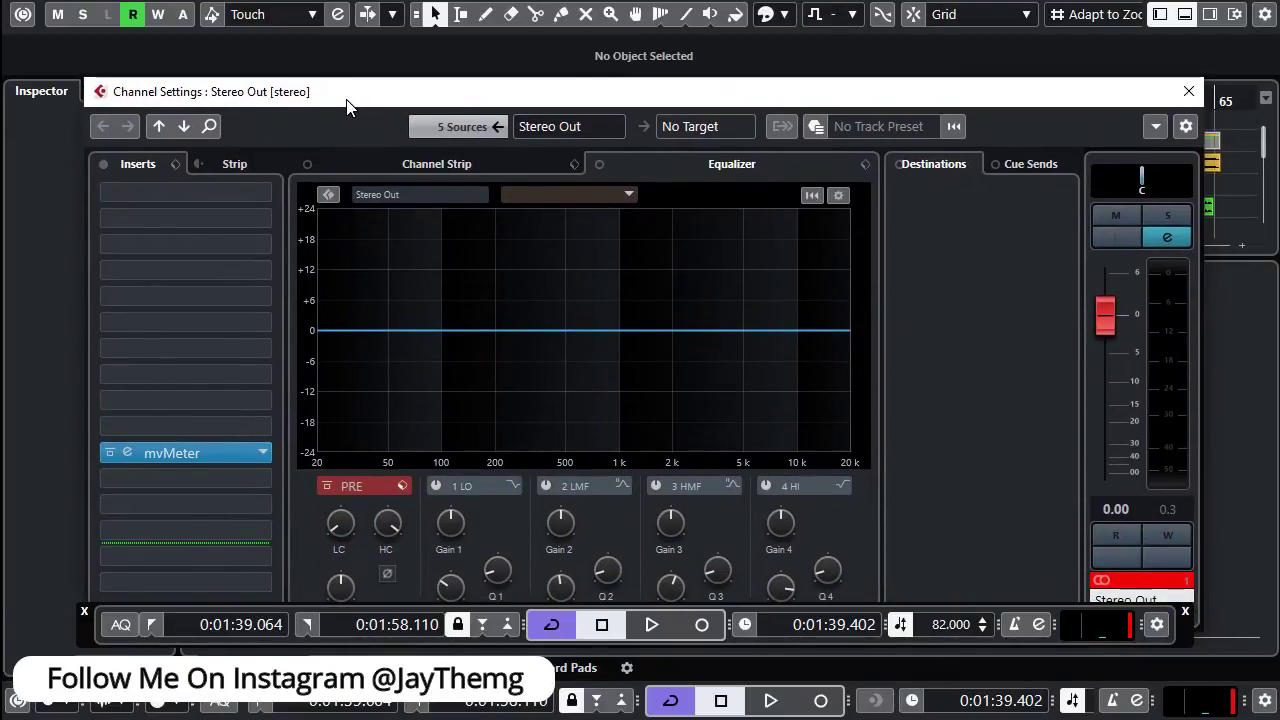
left_click(264, 196)
left_click(127, 362)
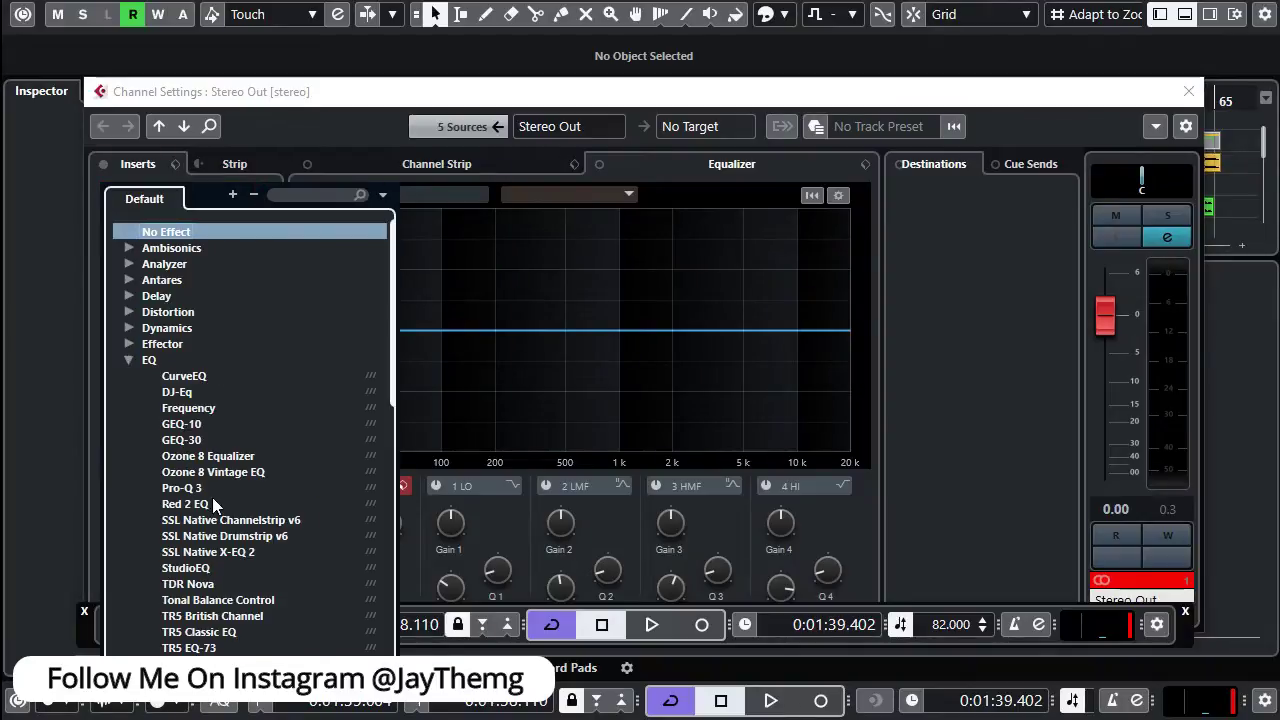
left_click(186, 568)
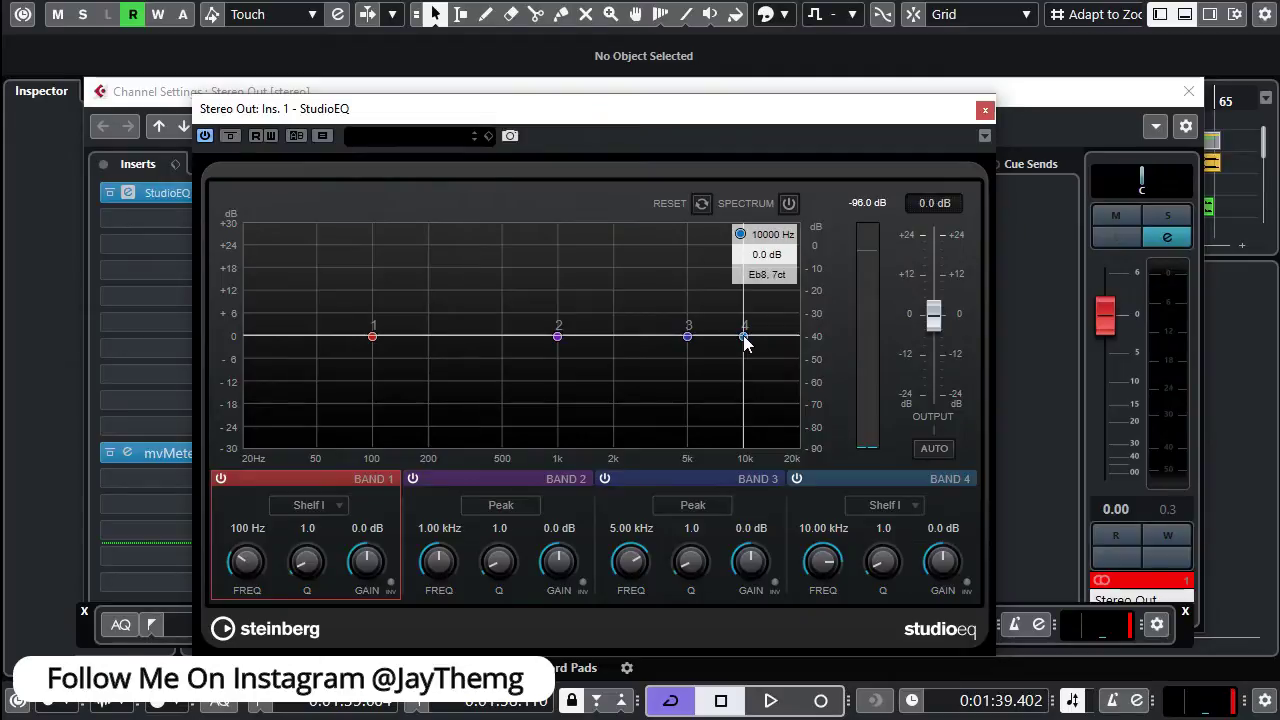
Place the StudioEQ high shelf near 5.36 kHz and cut the 102 Hz low shelf to -3.2 dB.
left_click_drag(744, 338, 694, 336)
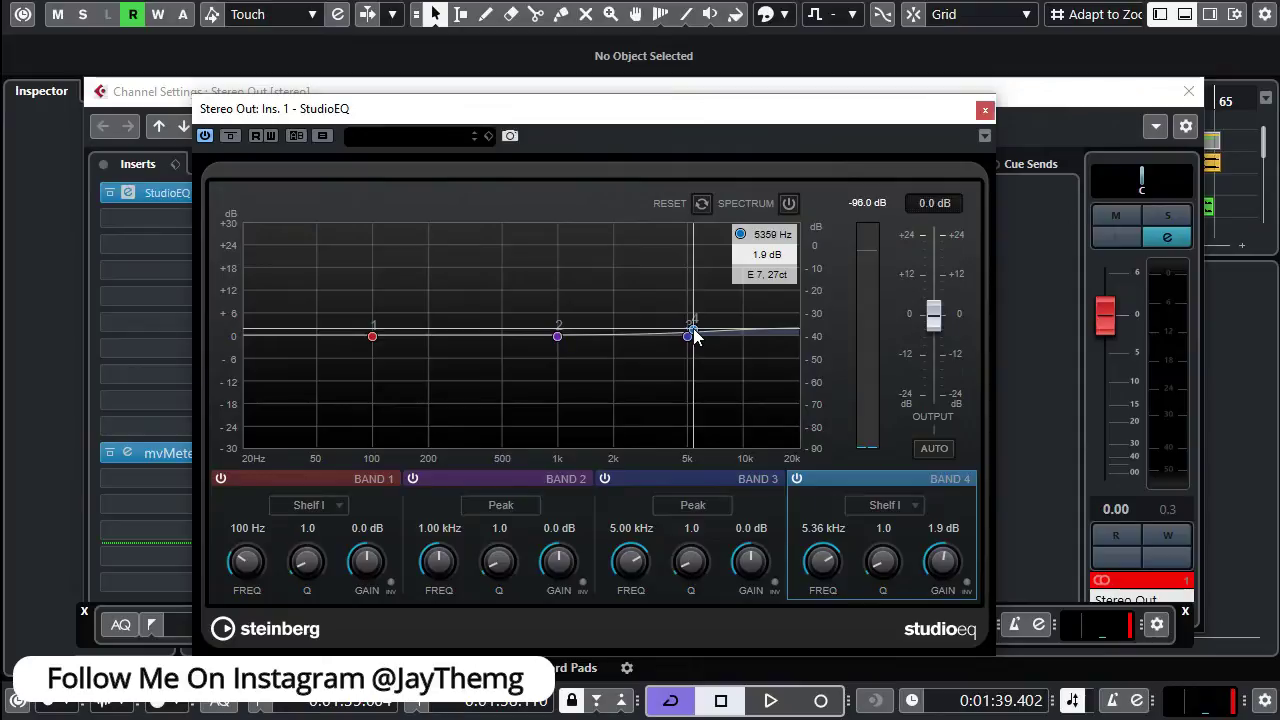
mouse_move(694, 336)
left_mouse_down()
mouse_move(746, 334)
mouse_move(695, 333)
left_mouse_up()
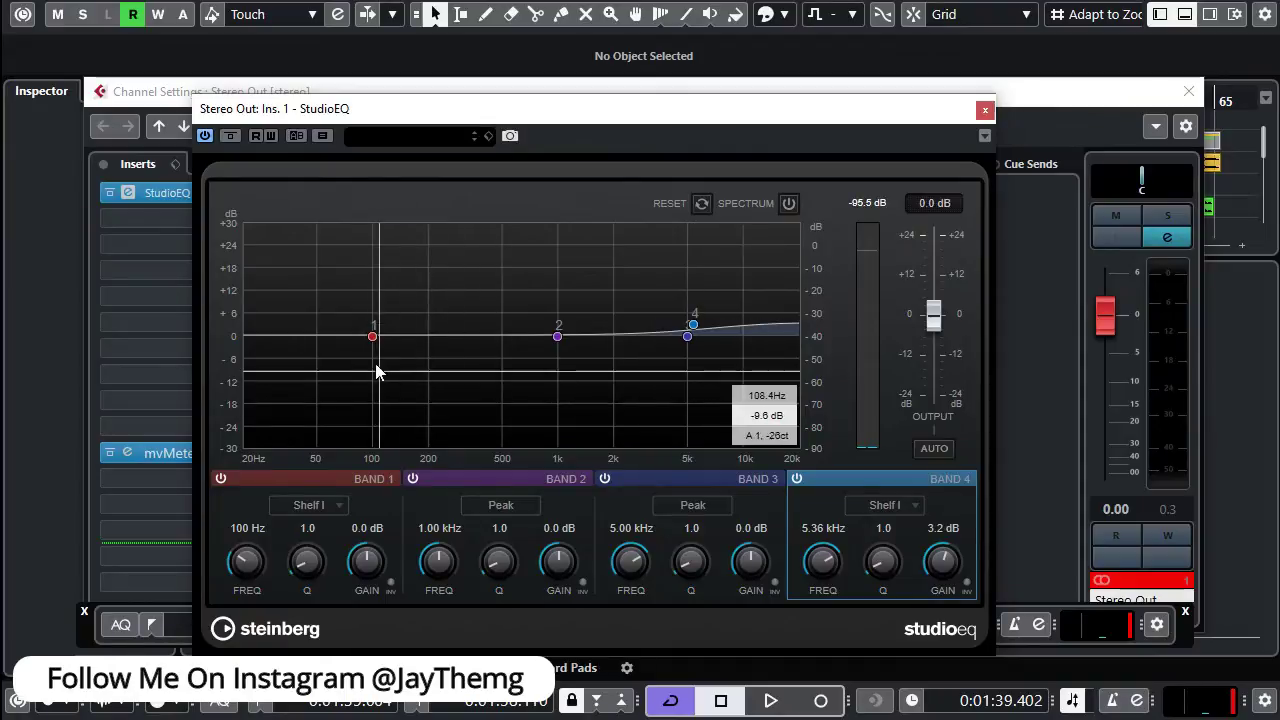
left_click_drag(372, 337, 375, 354)
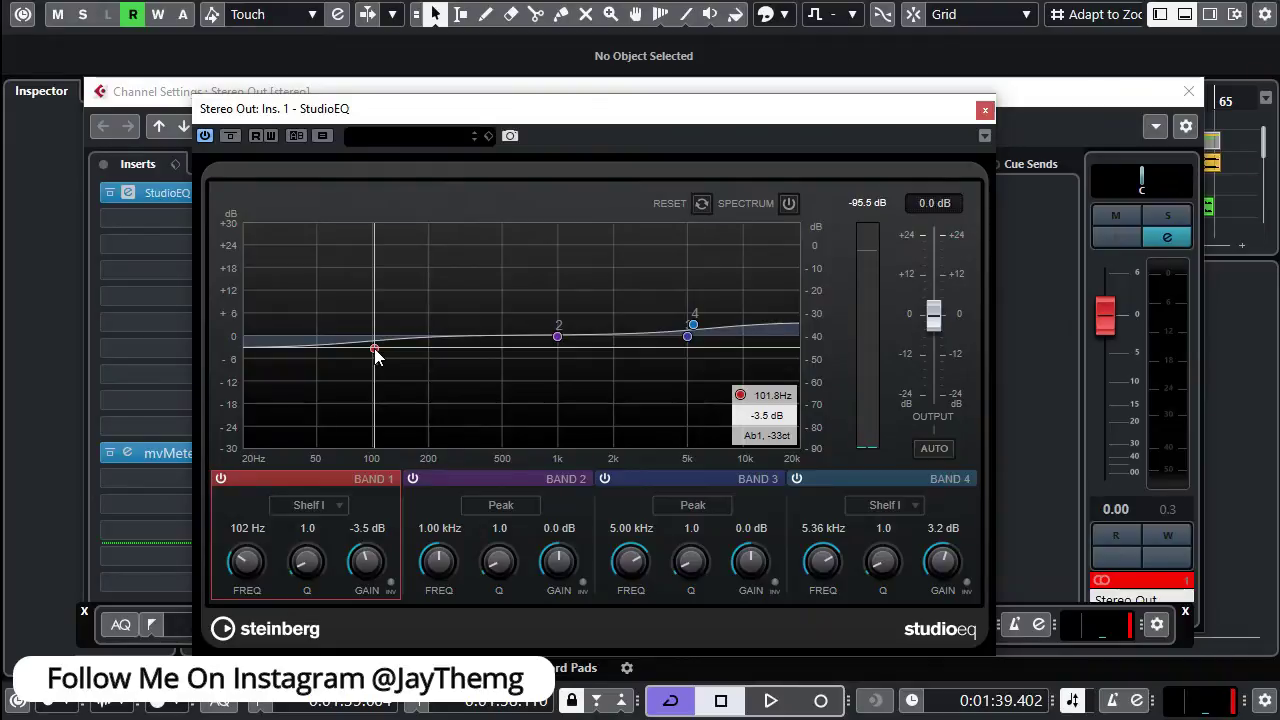
left_click_drag(375, 349, 375, 348)
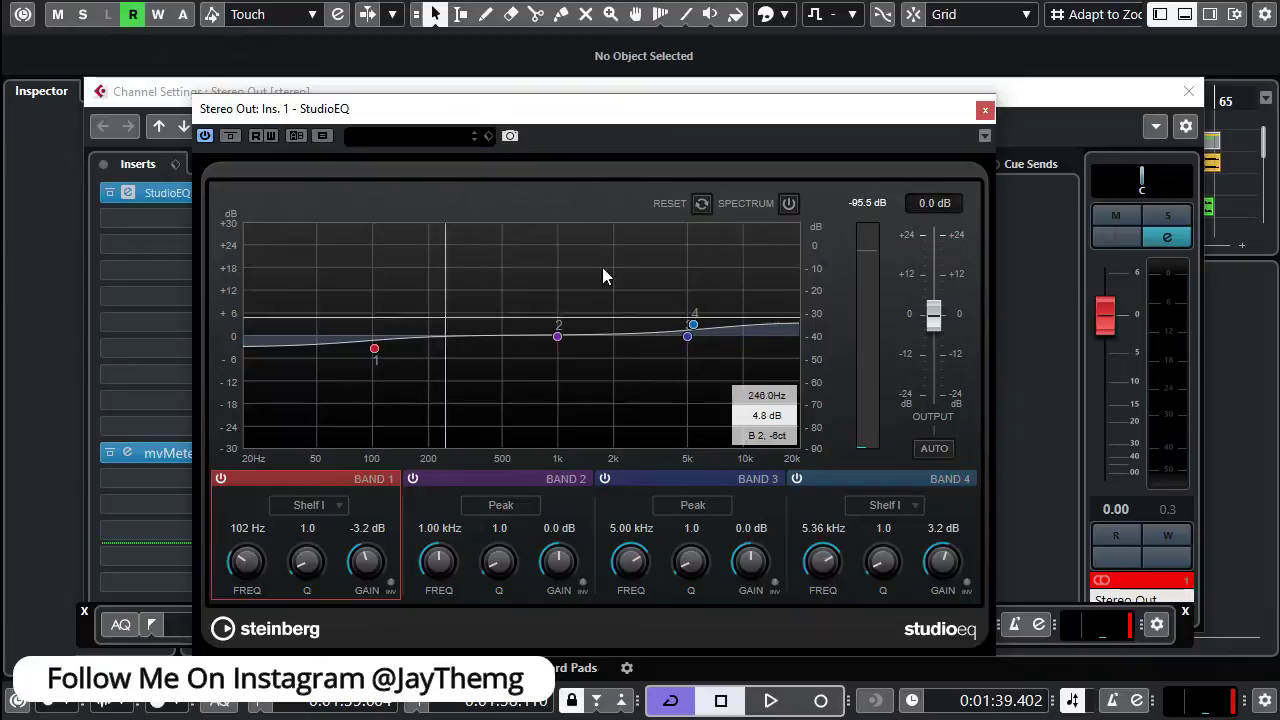
left_click_drag(740, 116, 757, 114)
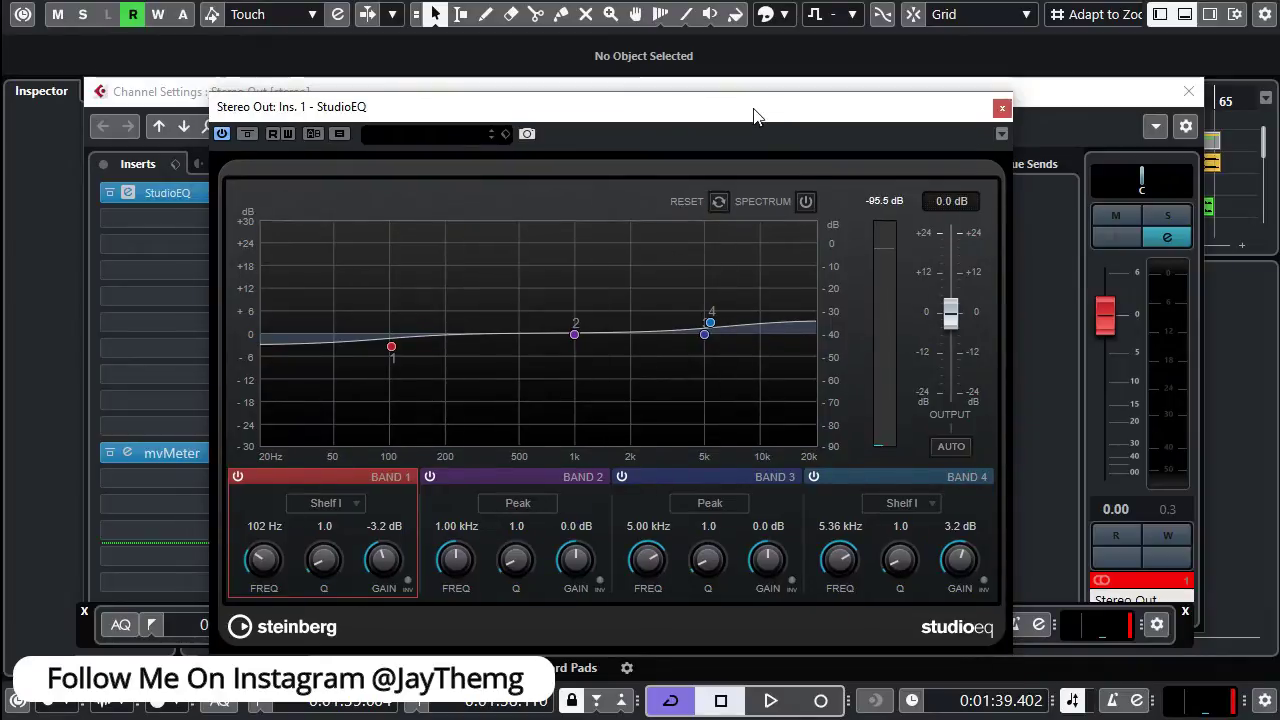
key("space")
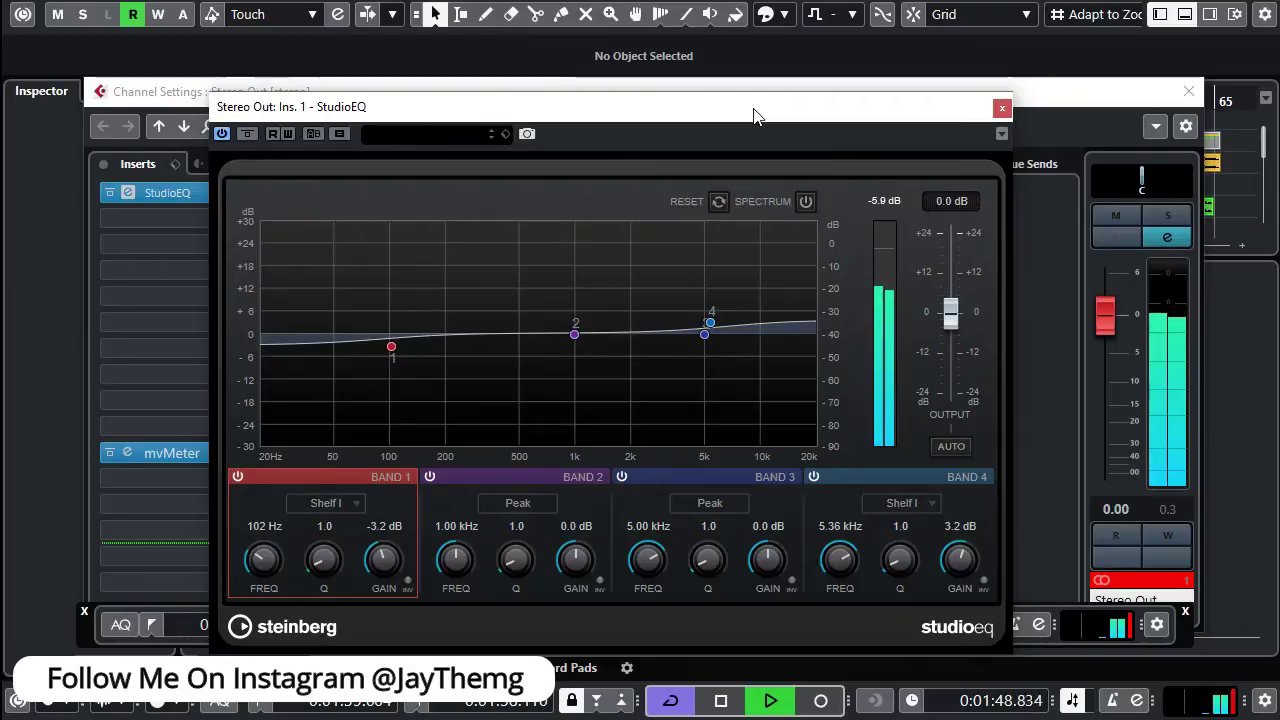
key("space")
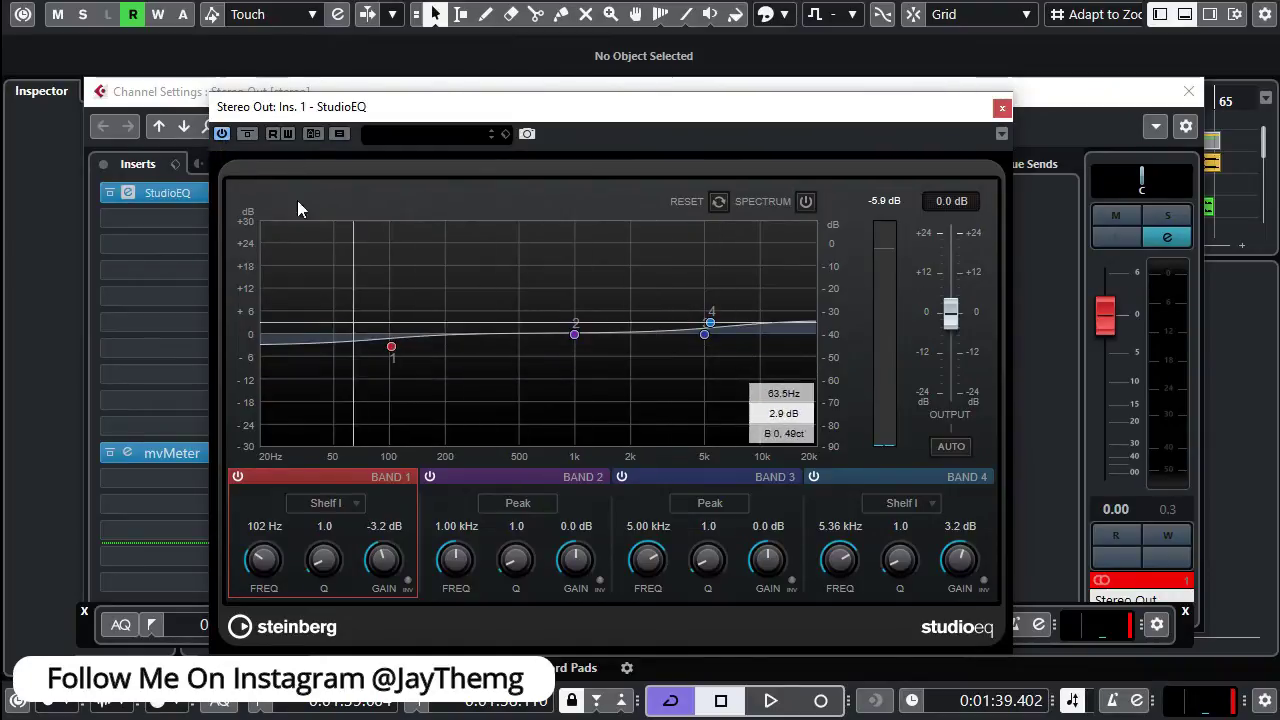
A/B the StudioEQ's power during playback, leave it on, stop, and close its editor.
left_click(222, 134)
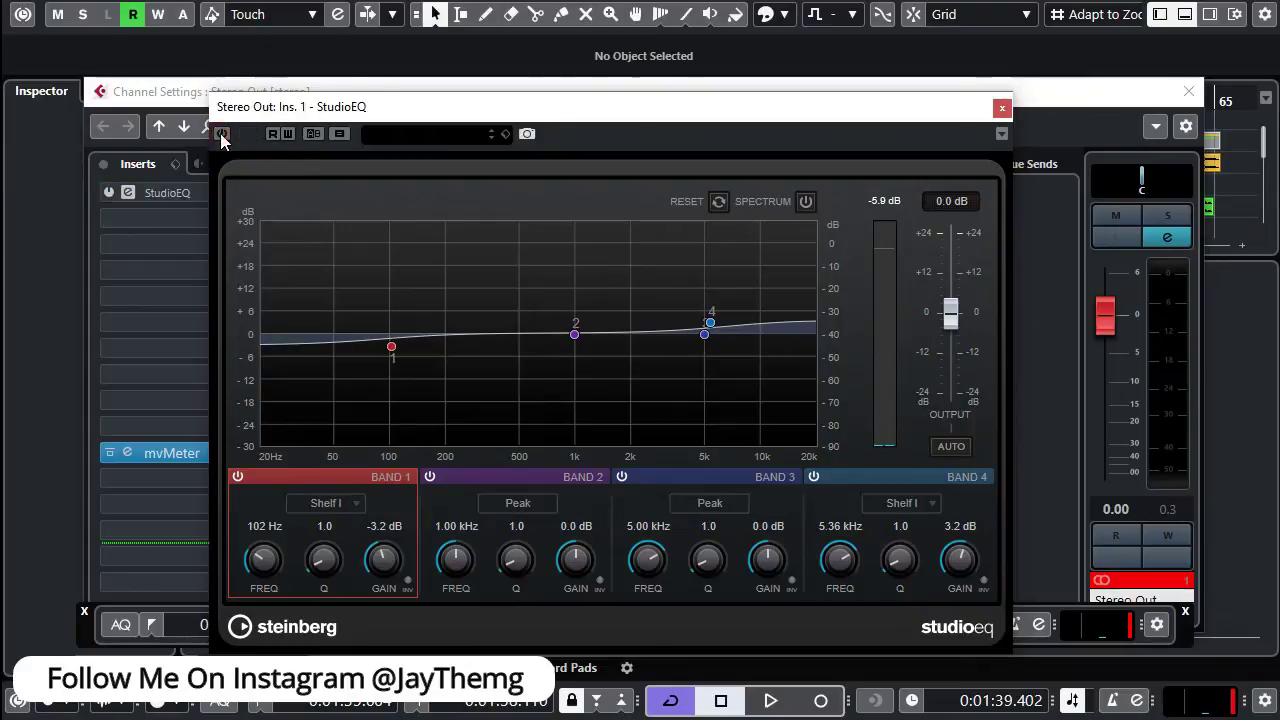
left_click(222, 134)
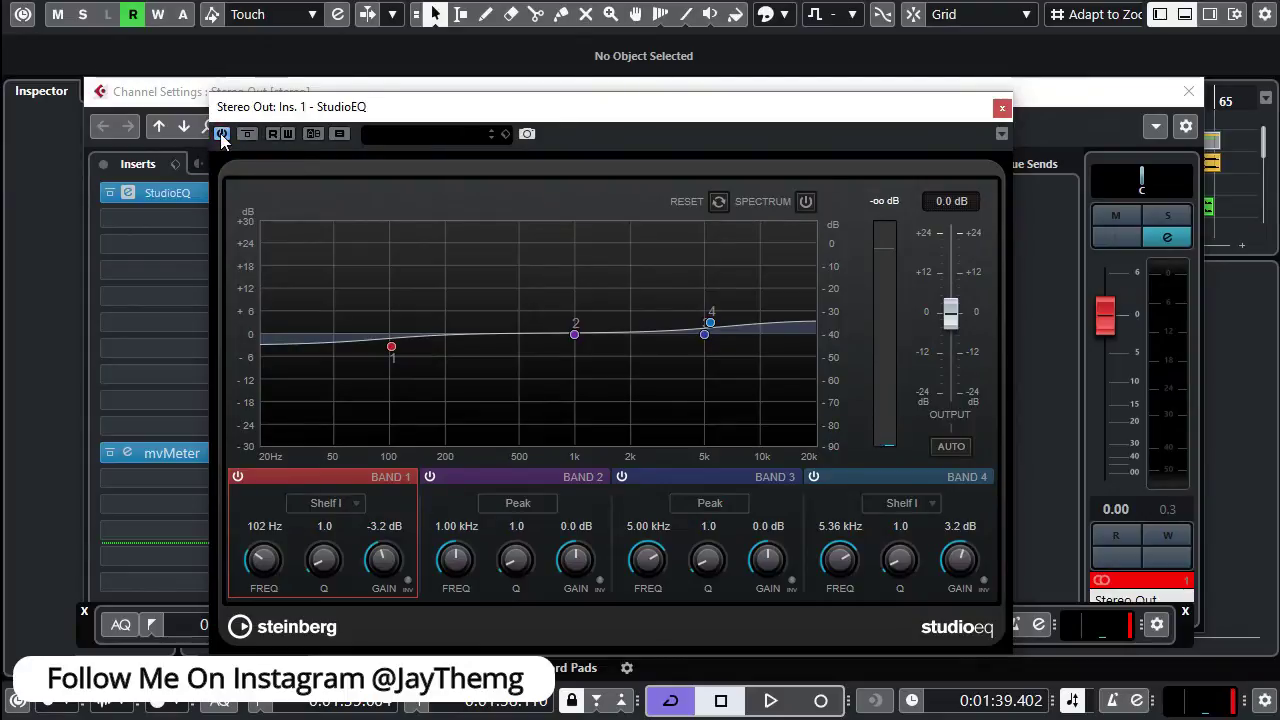
left_click(222, 134)
key("space")
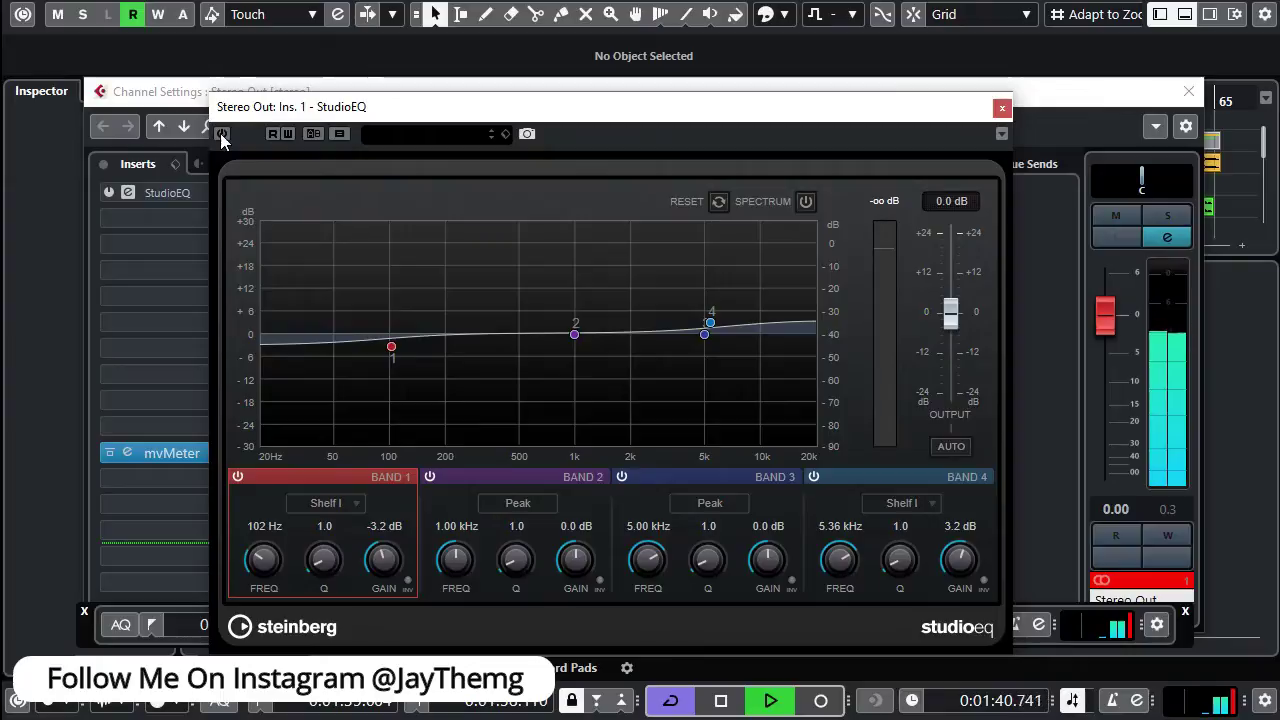
left_click(222, 134)
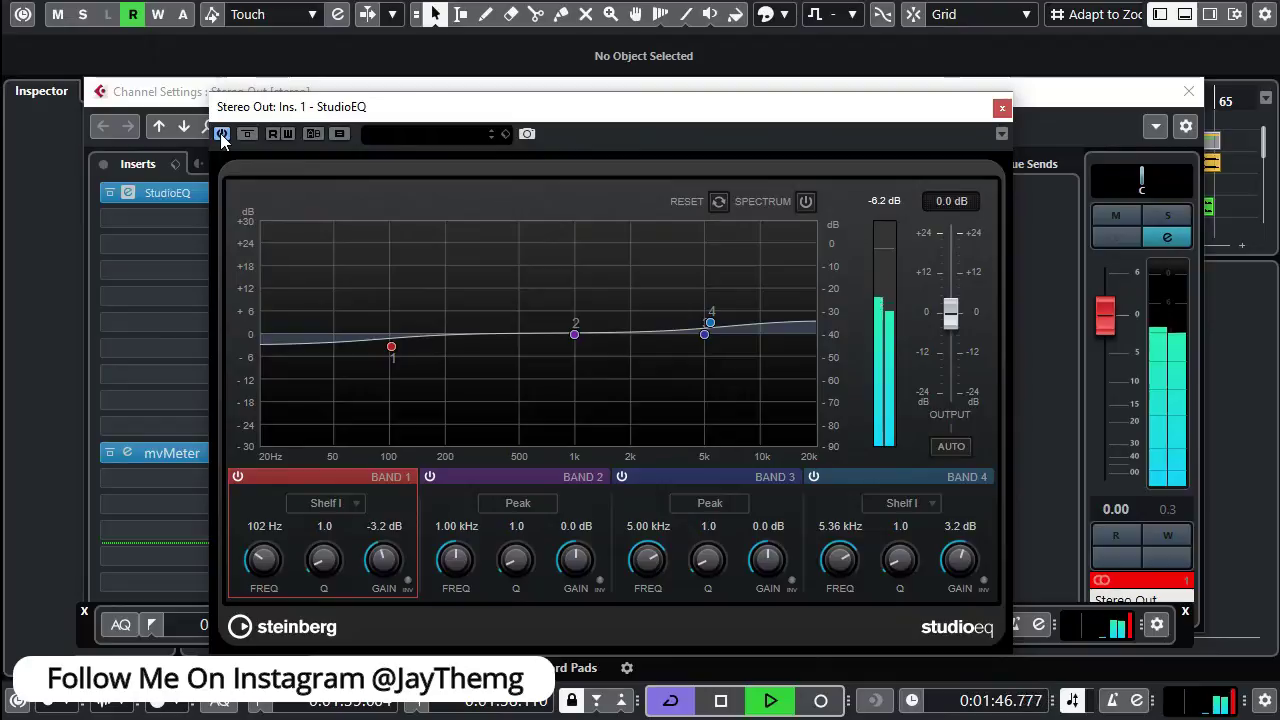
left_click(222, 134)
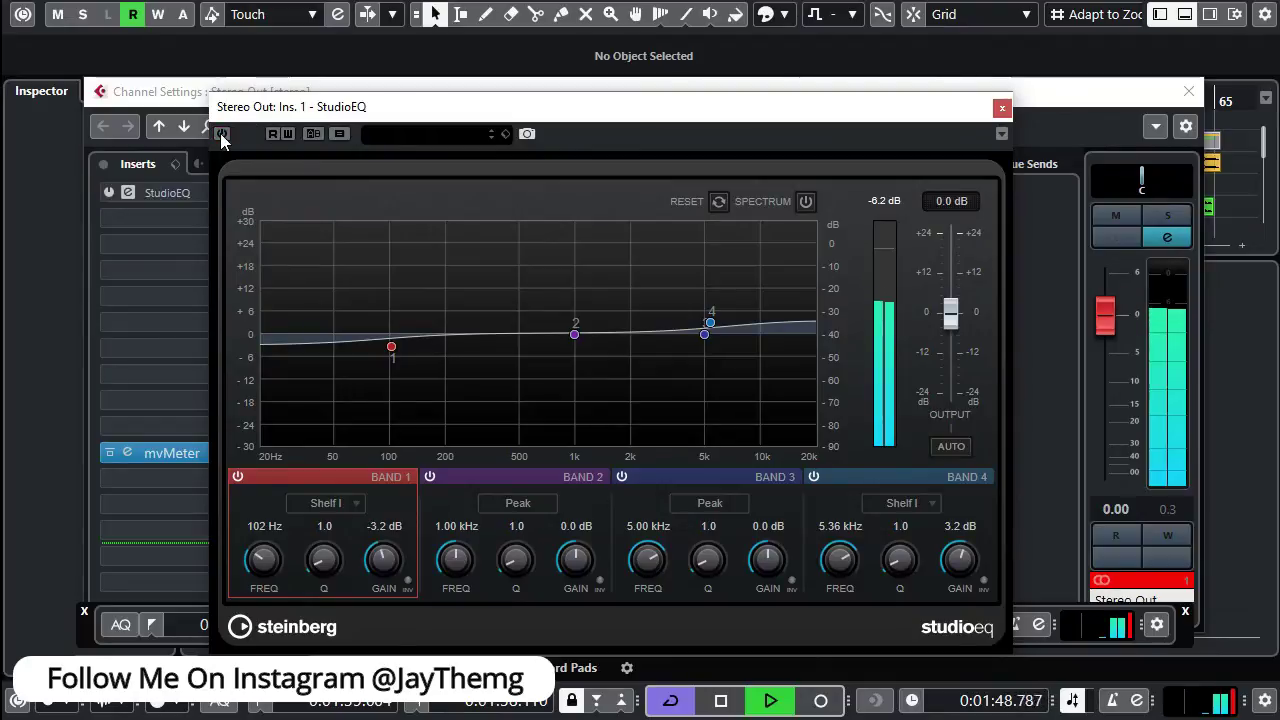
left_click(222, 134)
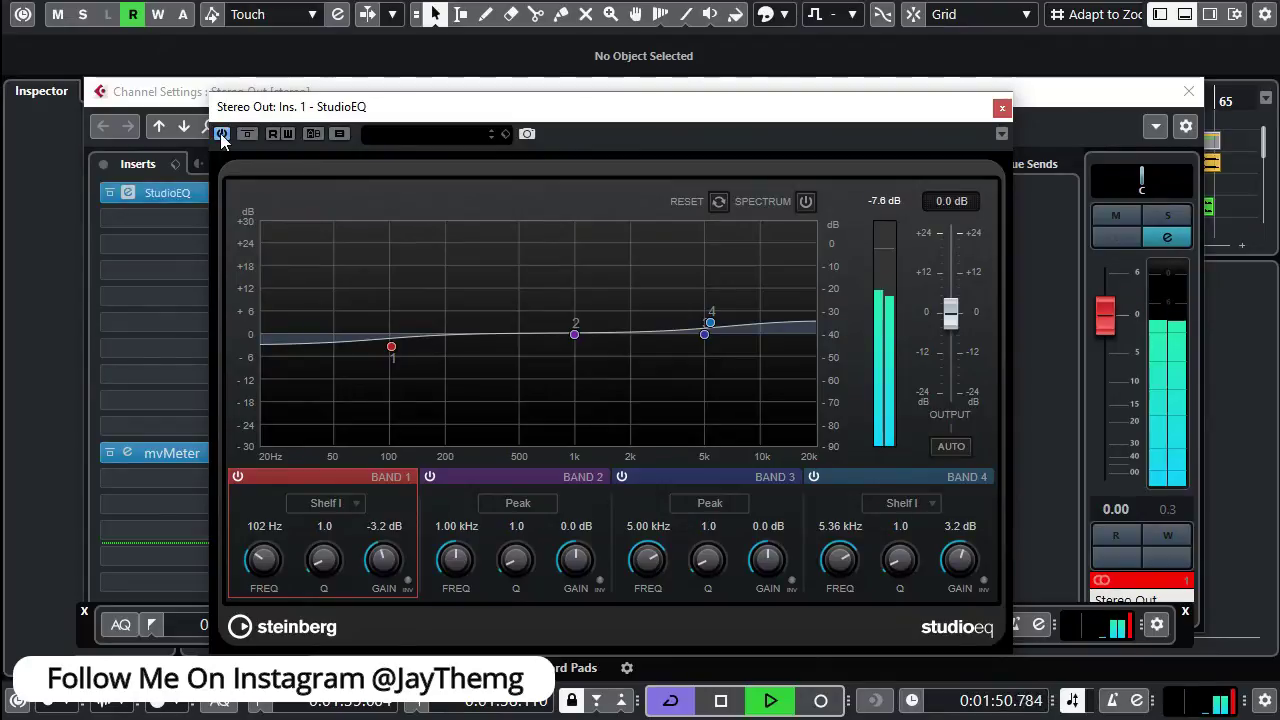
key("space")
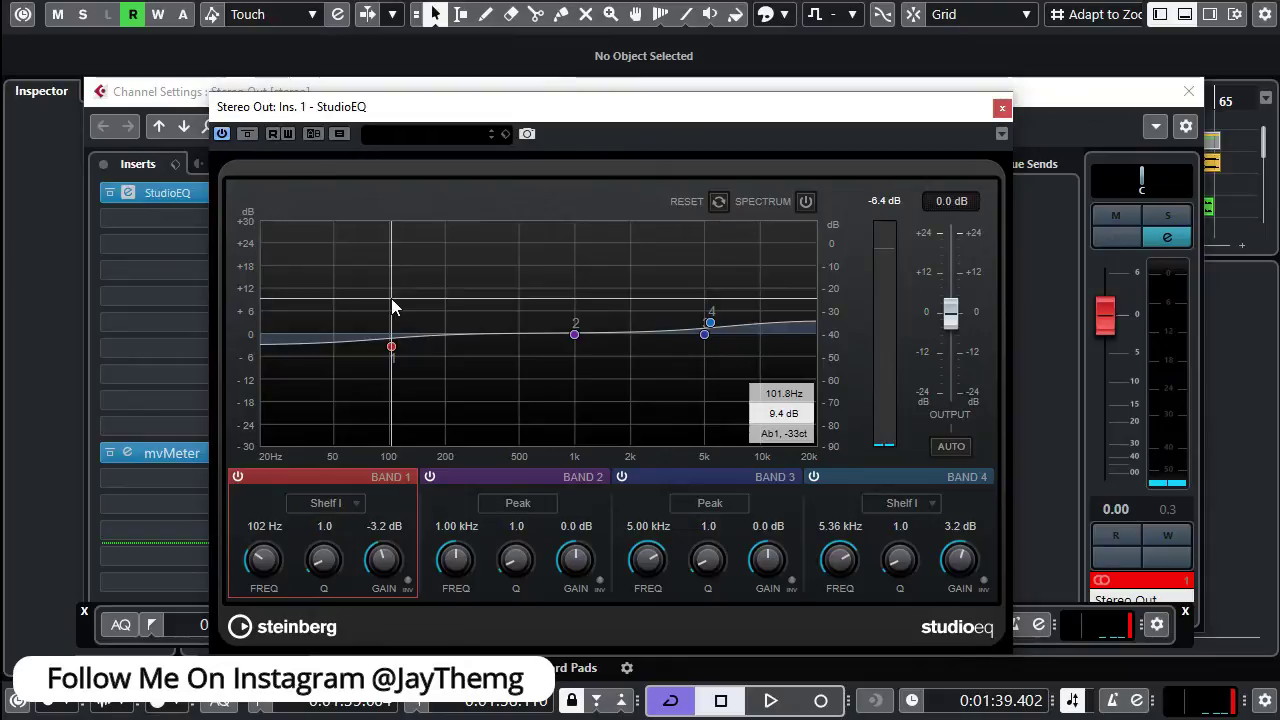
key("ctrl+w")
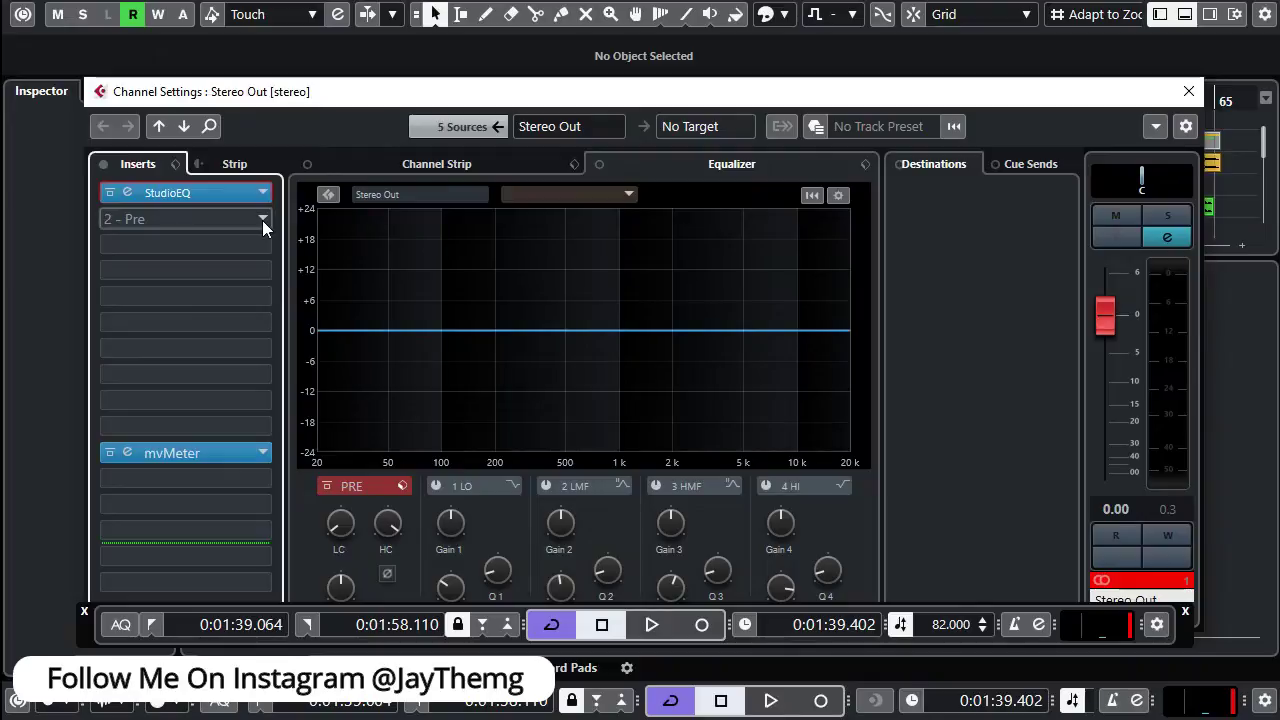
Load the Compressor into the Stereo Out's empty insert slot 2.
left_click(262, 220)
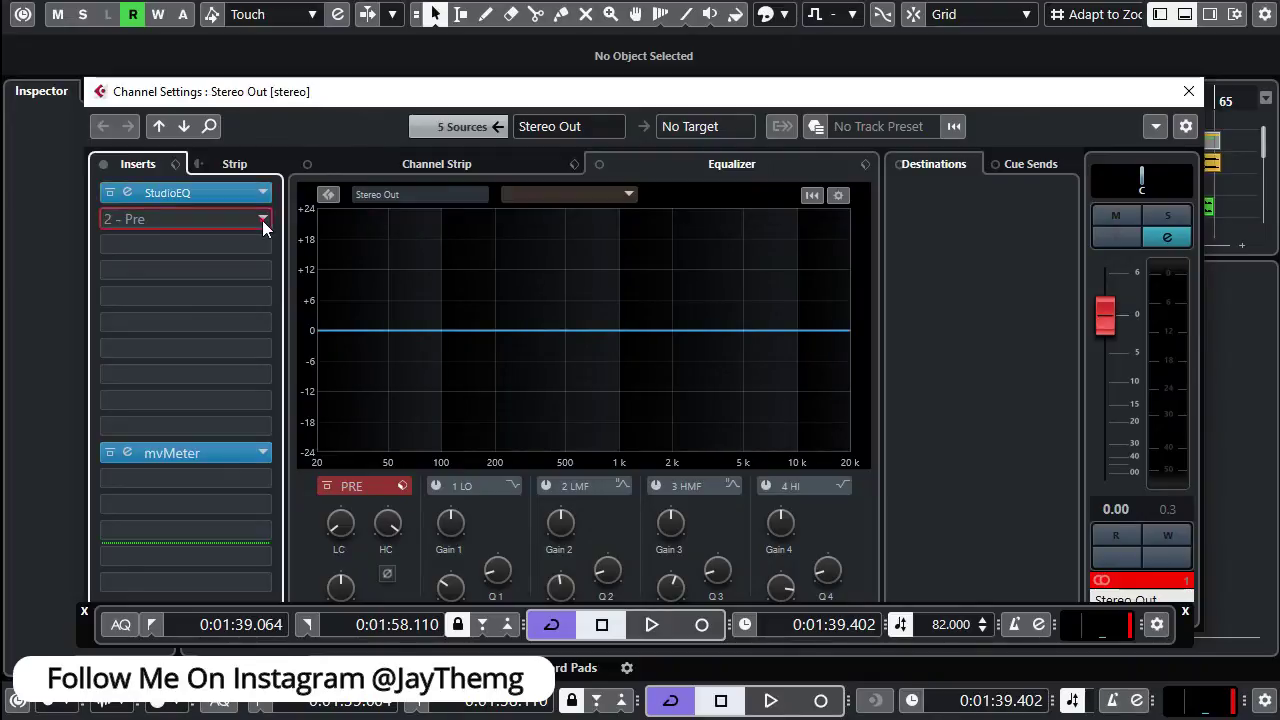
left_click(204, 306)
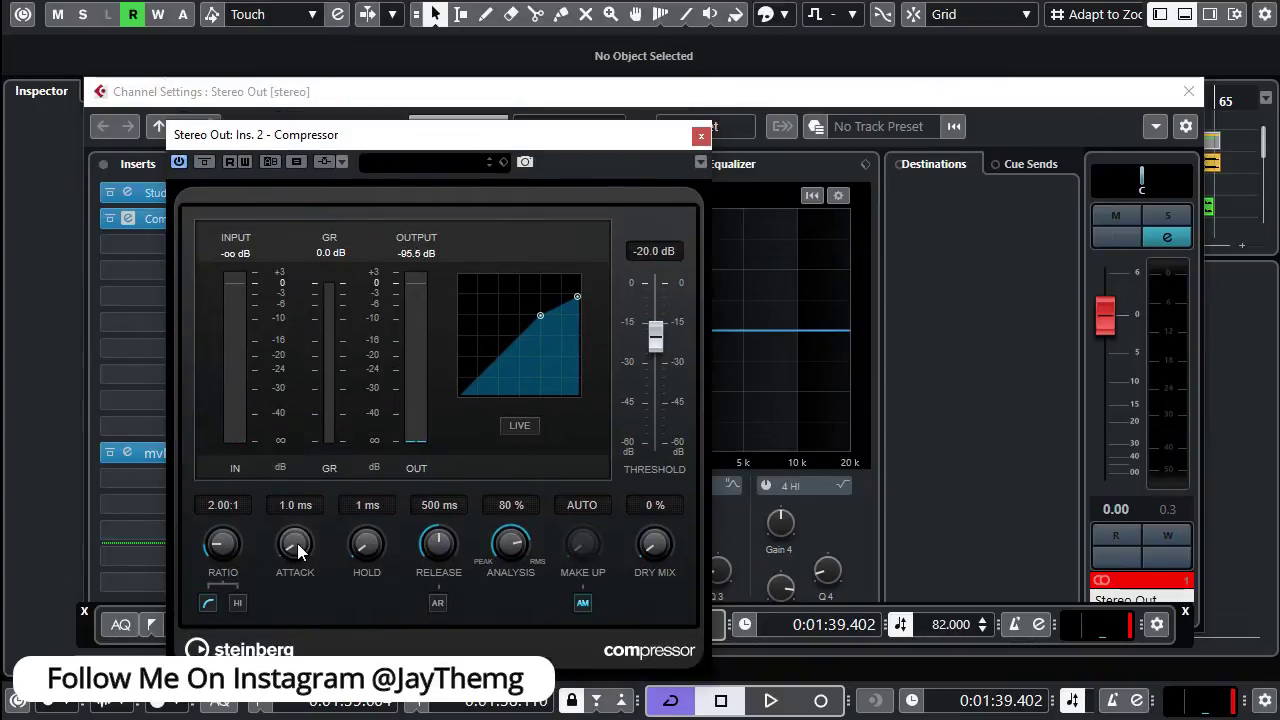
Set Compressor attack 21.5 ms, release 20 ms, analysis 50%, AM off, Dry Mix 50%.
left_click_drag(297, 548, 297, 510)
left_click_drag(297, 505, 297, 508)
left_click_drag(446, 542, 436, 612)
scroll(423, 543, "down", 8)
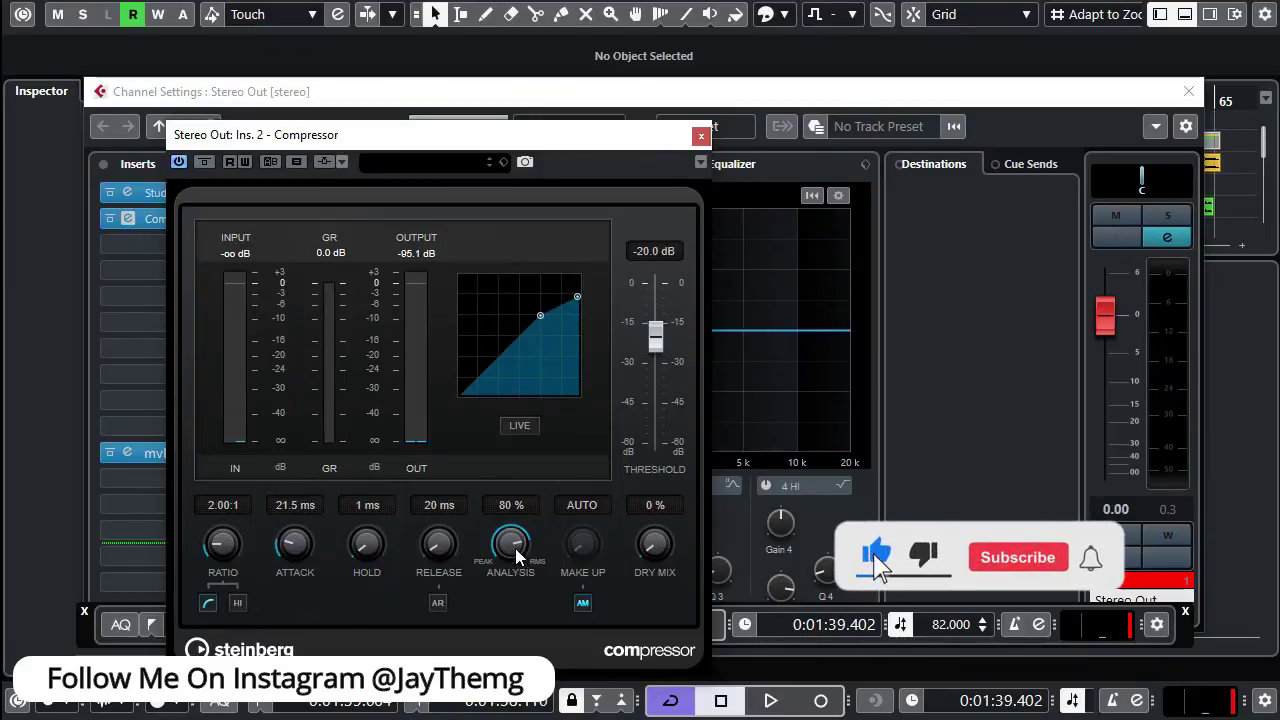
scroll(514, 562, "down", 10)
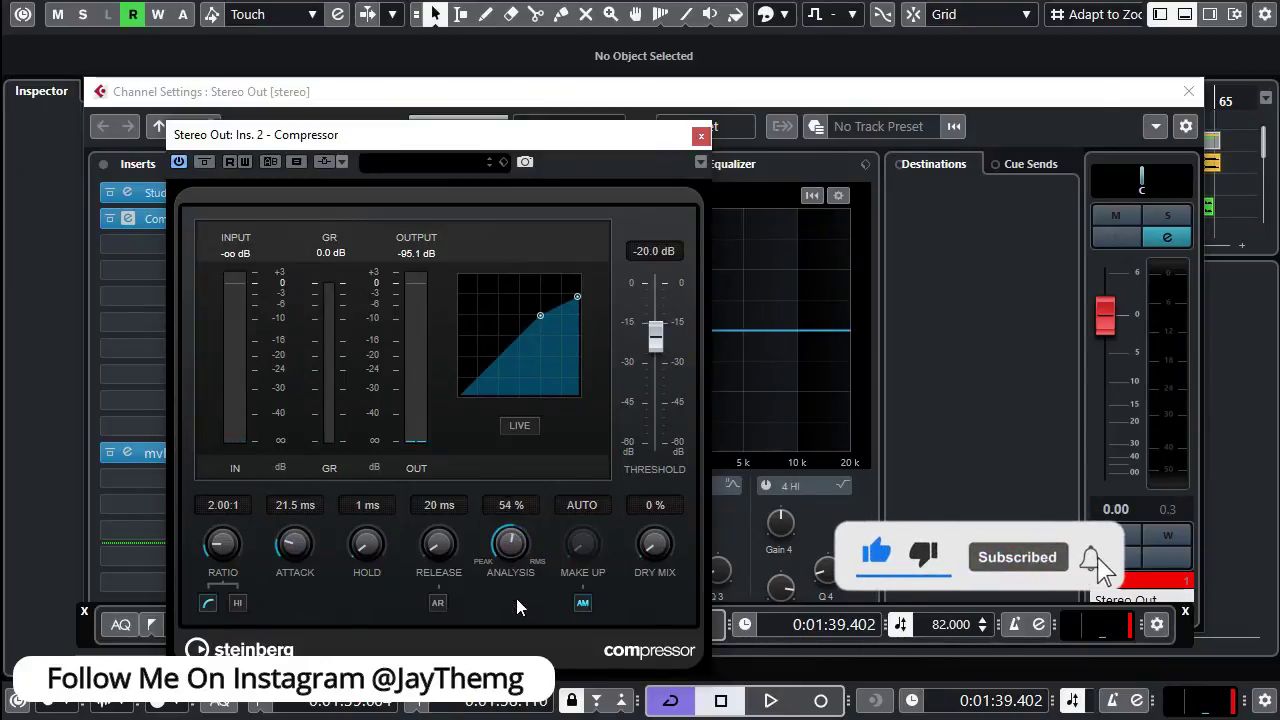
scroll(514, 552, "down", 1)
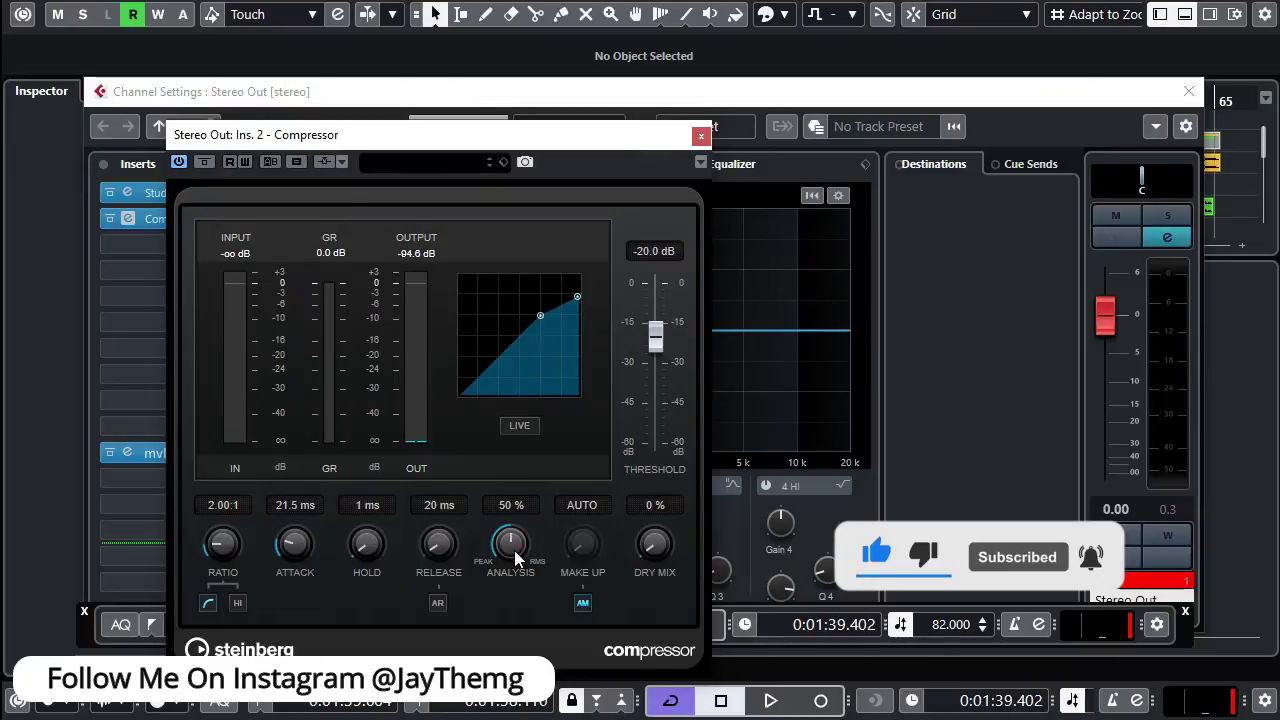
left_click(584, 604)
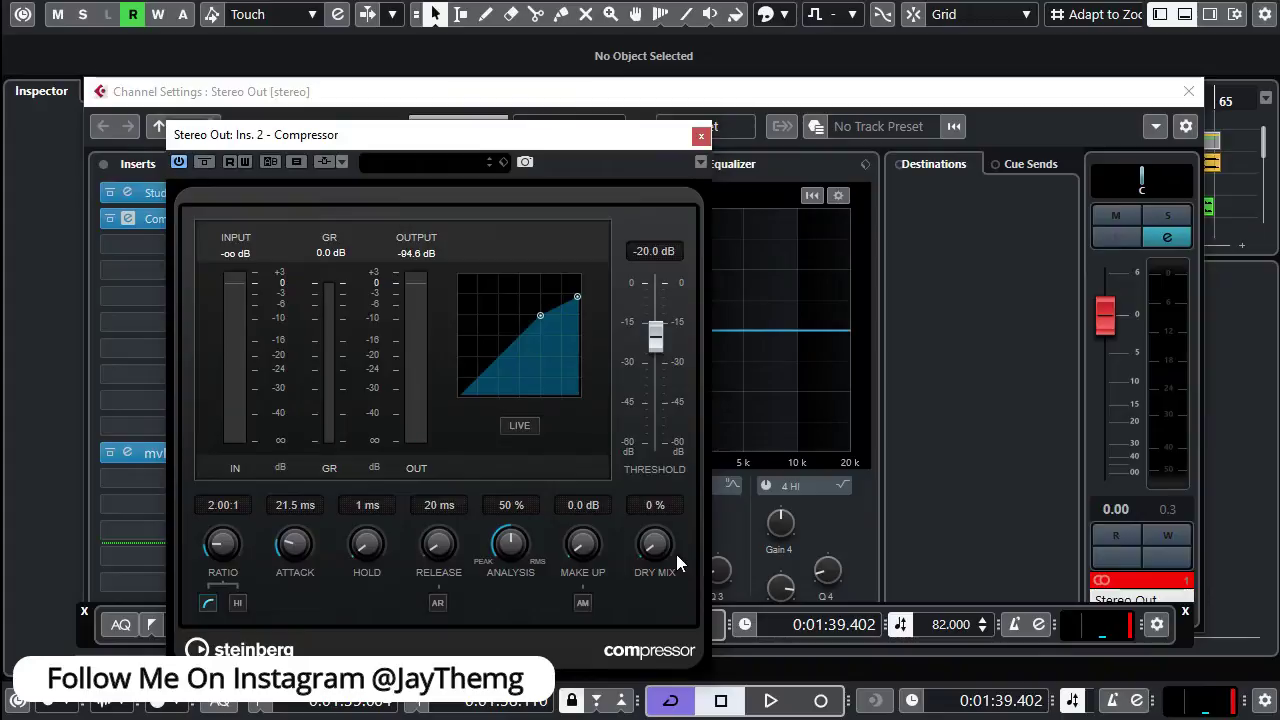
left_click_drag(655, 554, 675, 507)
key("space")
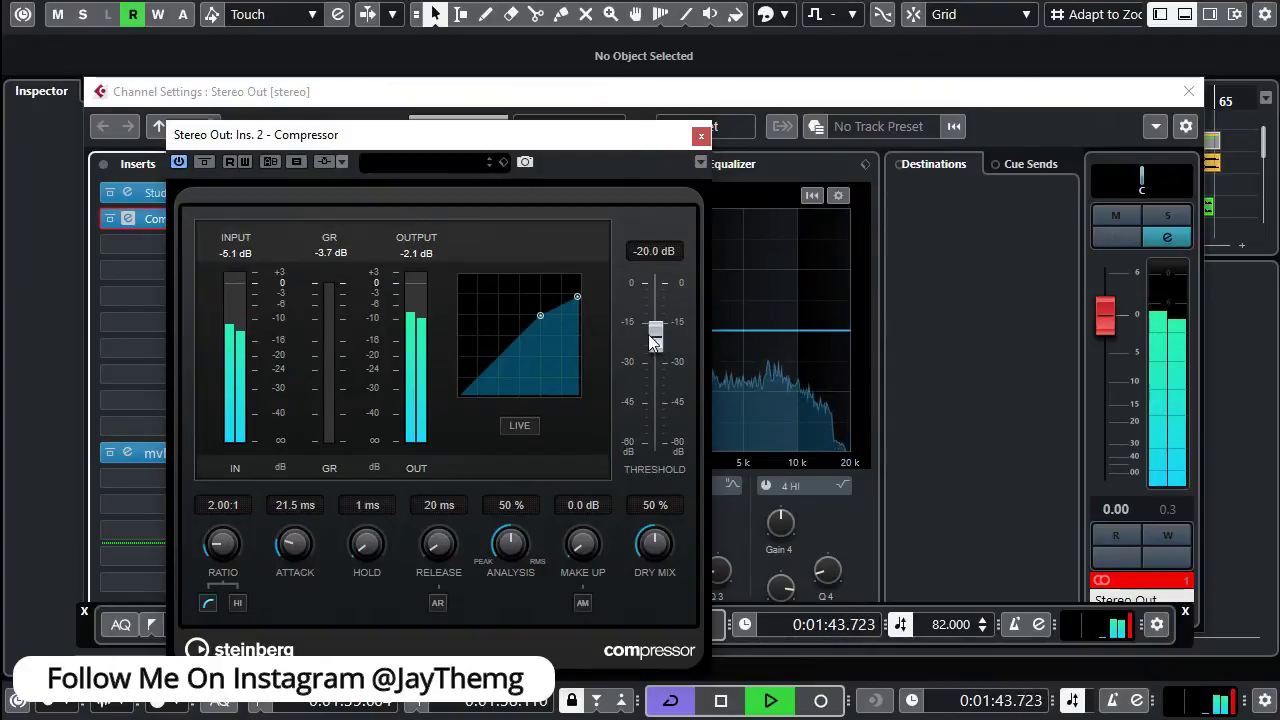
While auditioning, settle the Compressor threshold at about -18.4 dB, then stop playback.
left_click_drag(656, 336, 657, 333)
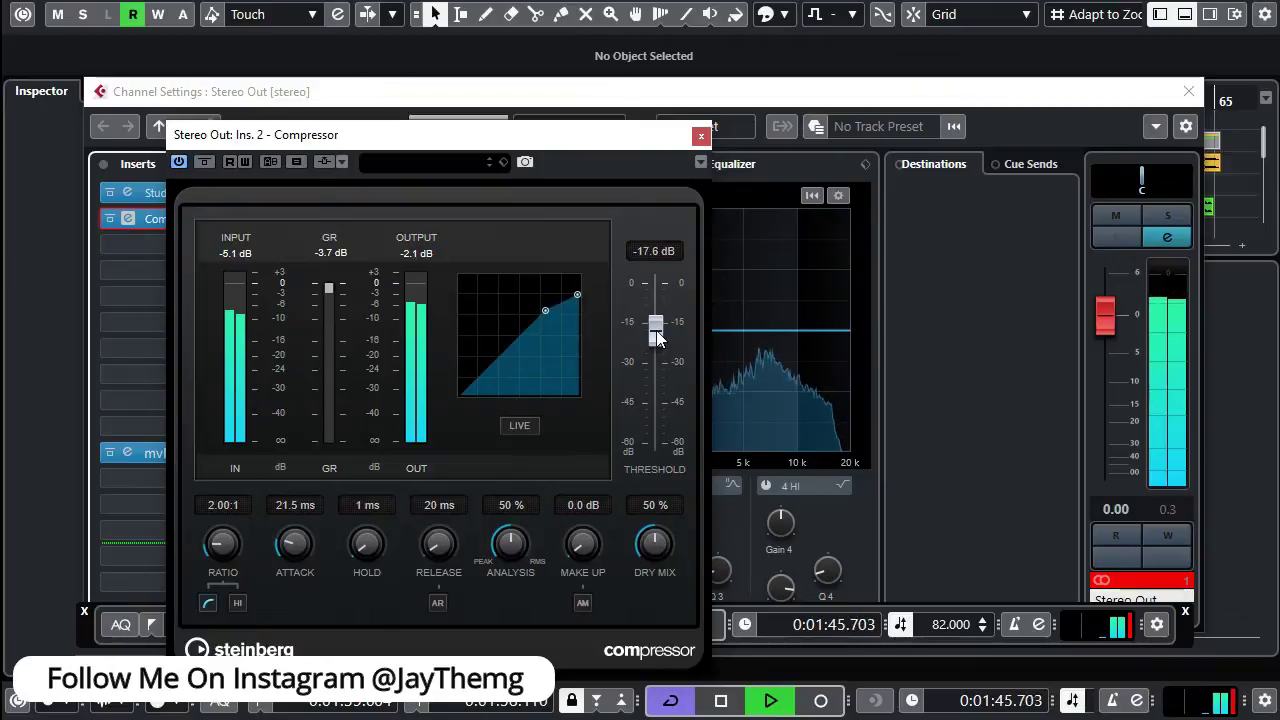
key("space")
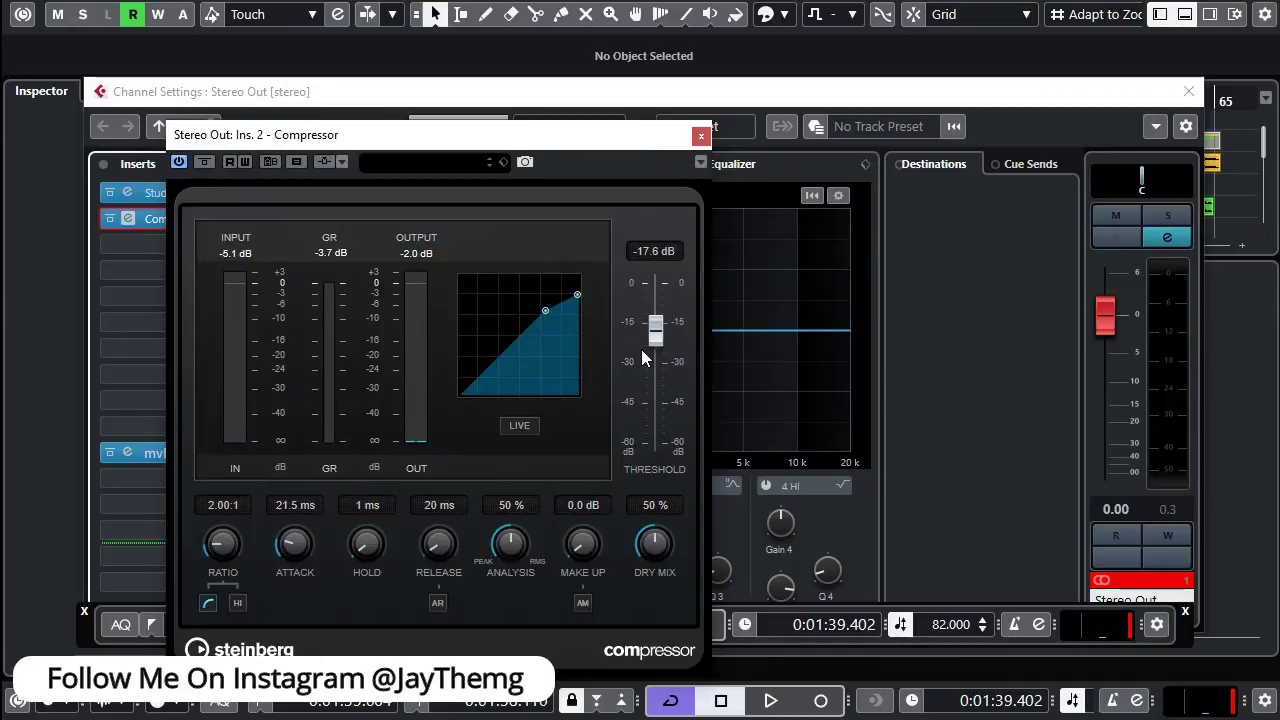
key("space")
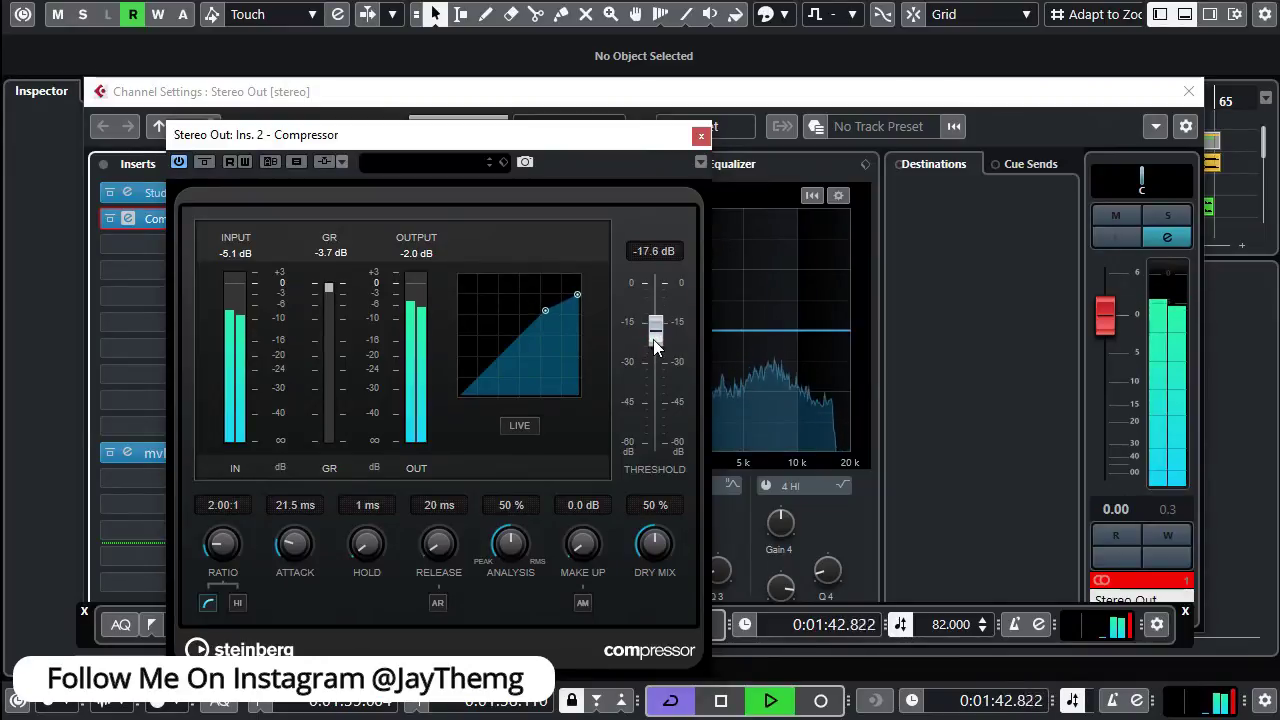
left_click_drag(653, 339, 654, 342)
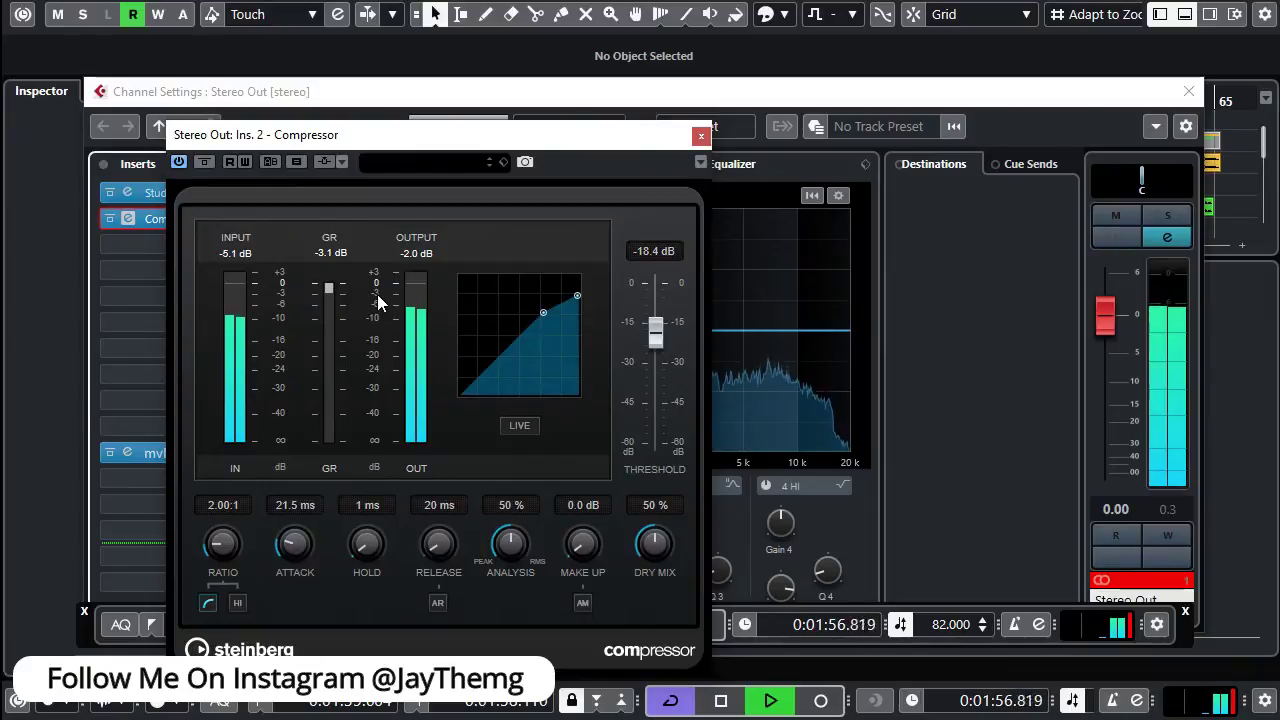
key("space")
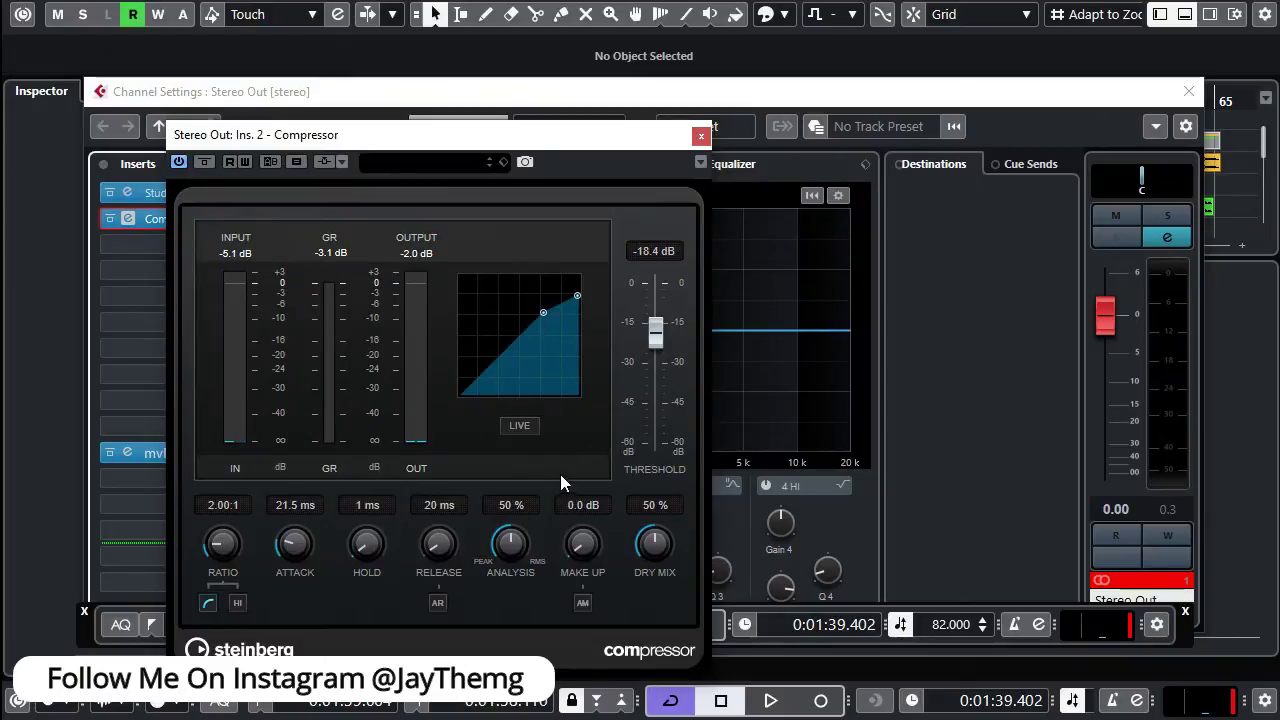
Close the Compressor editor and bring up the plug-in chooser for insert slot 3.
left_click(700, 140)
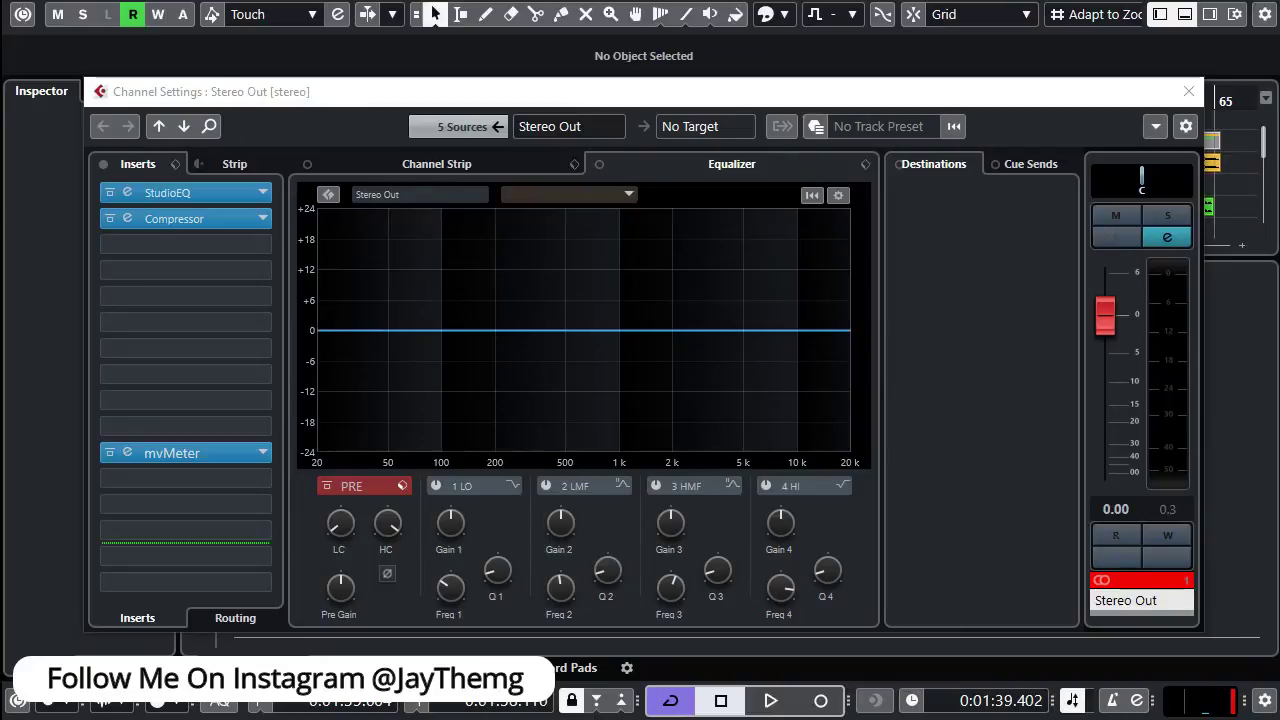
left_click(185, 244)
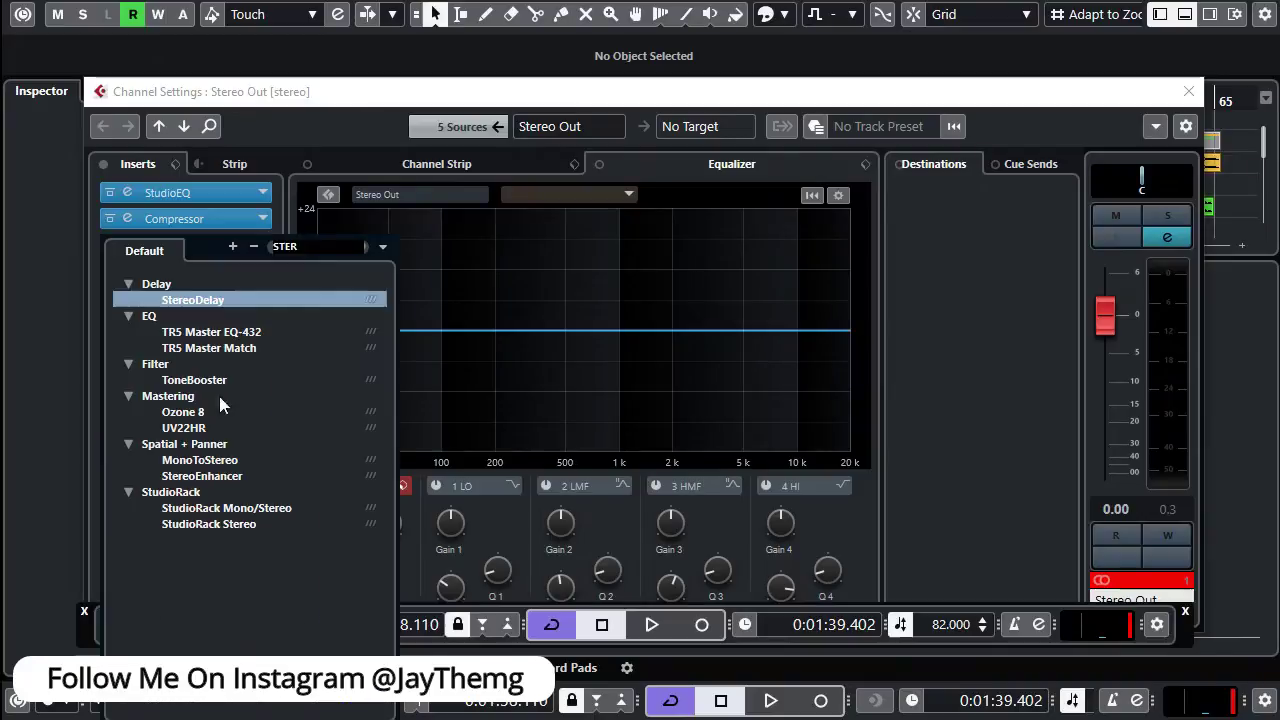
Load StereoEnhancer into insert slot 3, audition it, then stop playback and close its editor.
left_click(205, 476)
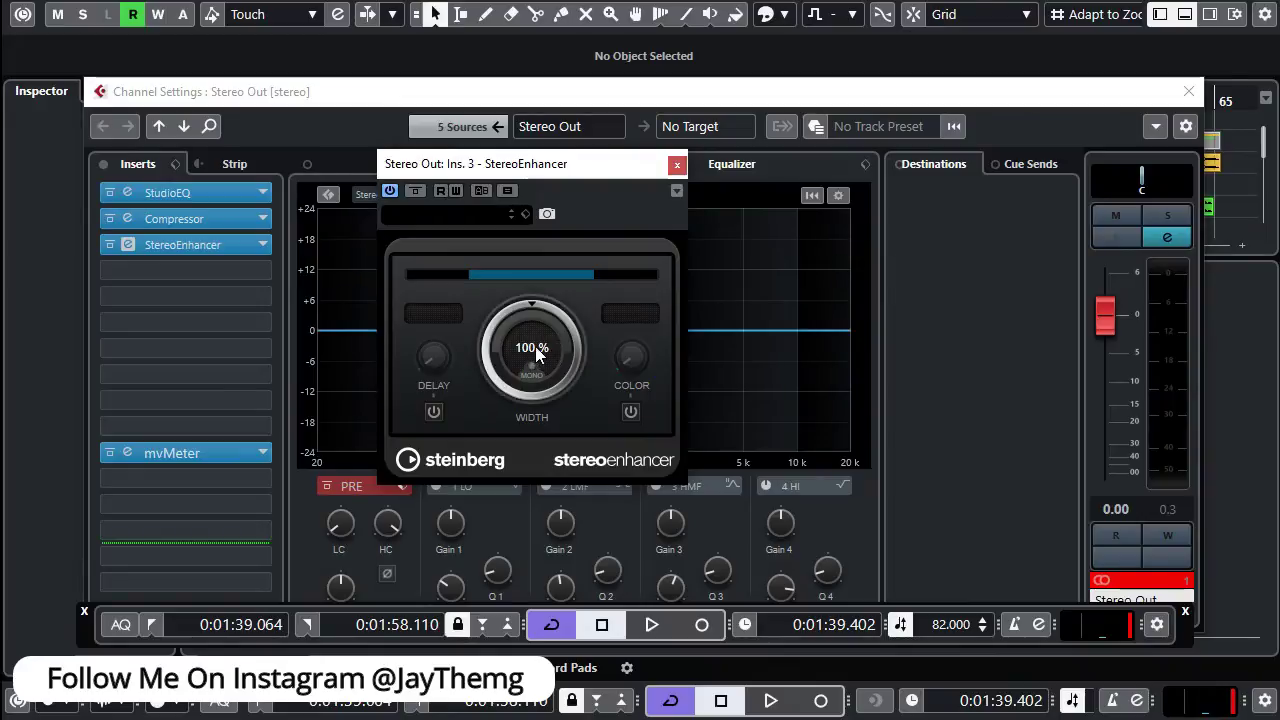
left_click_drag(615, 168, 607, 195)
key("space")
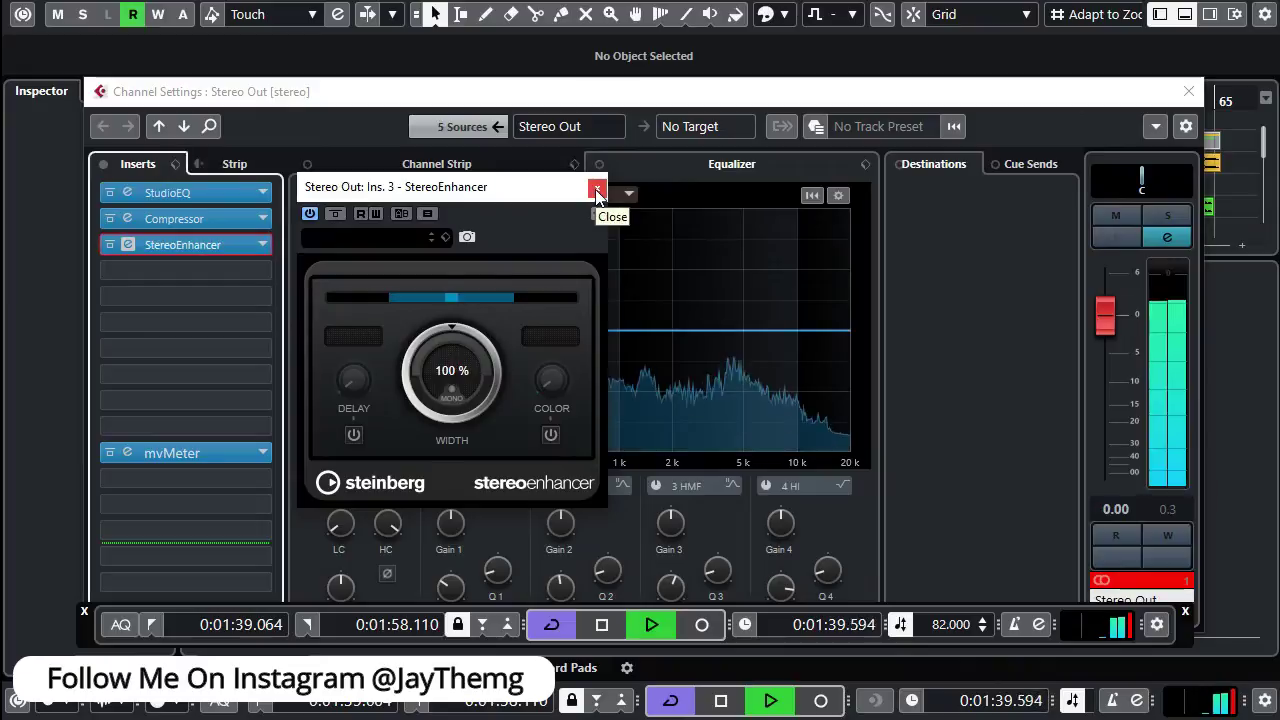
left_click_drag(497, 195, 546, 183)
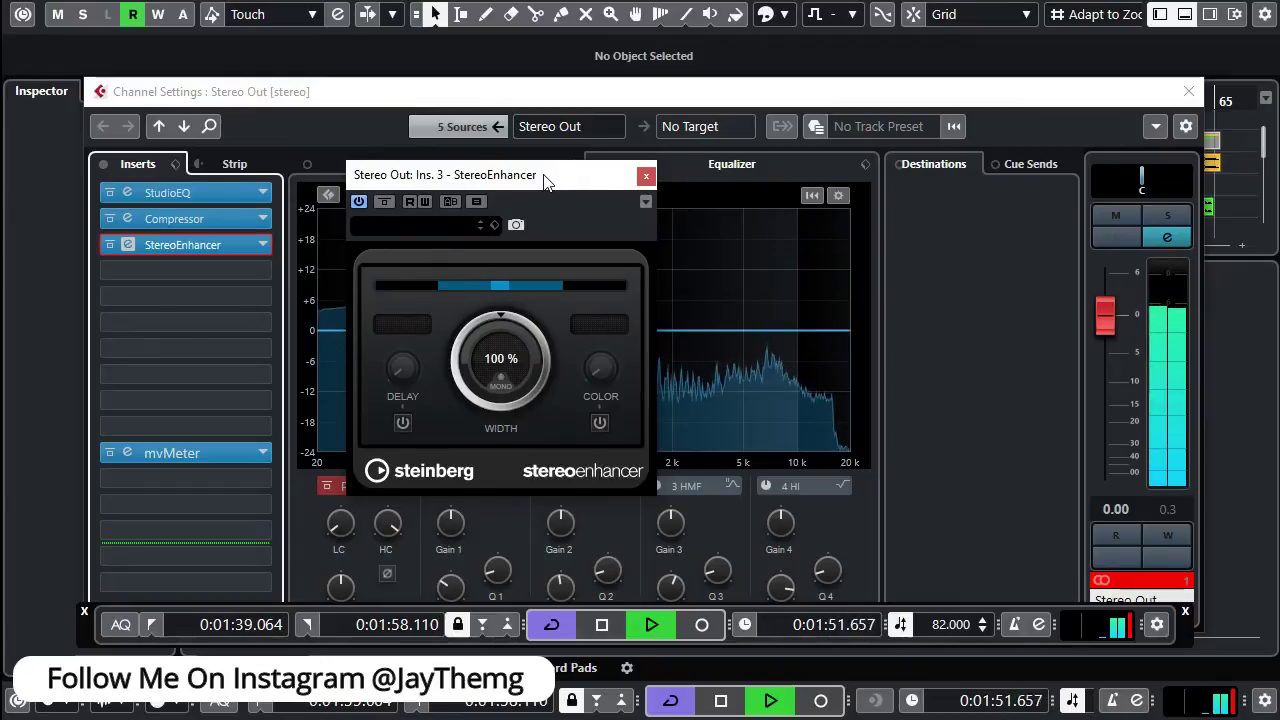
key("space")
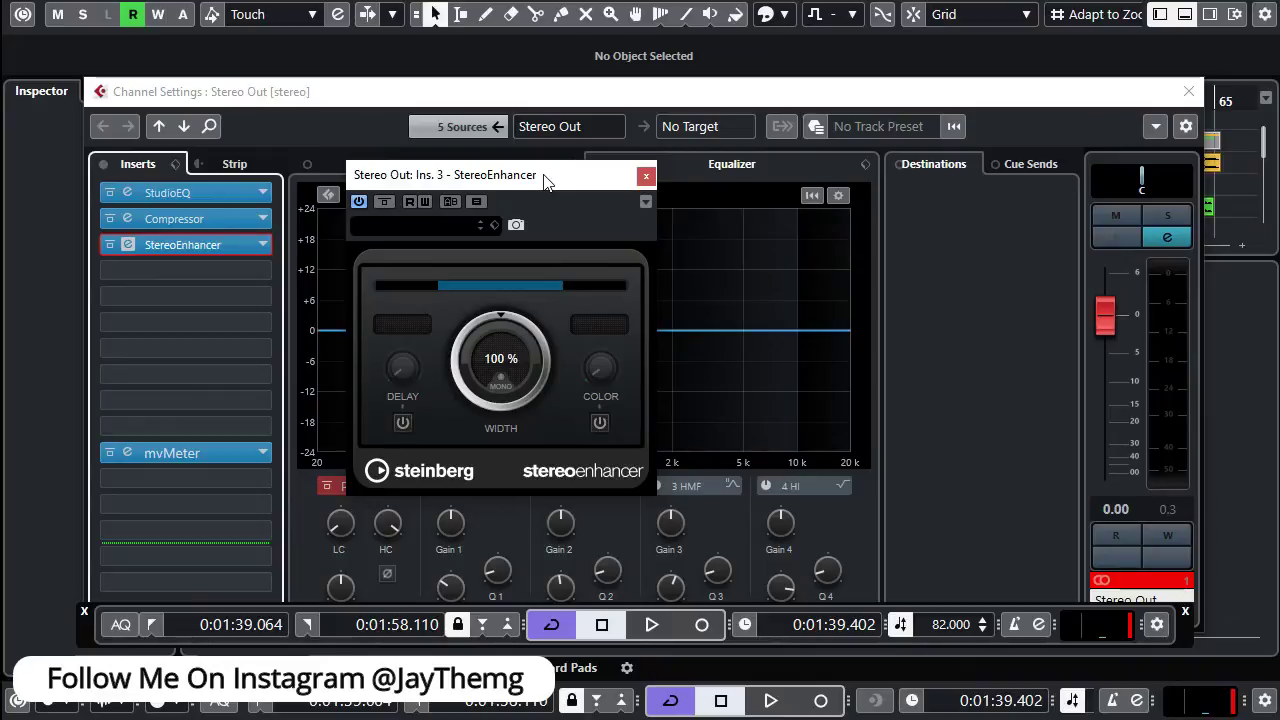
left_click_drag(560, 175, 478, 201)
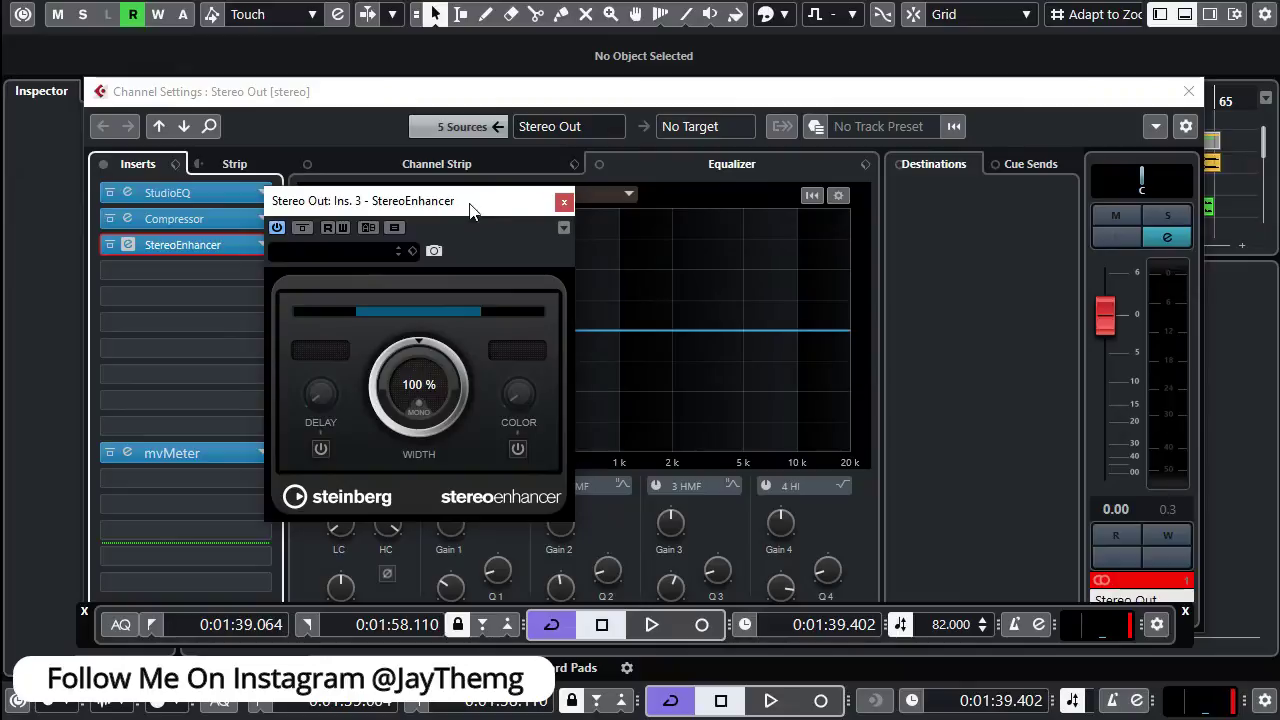
left_click(565, 203)
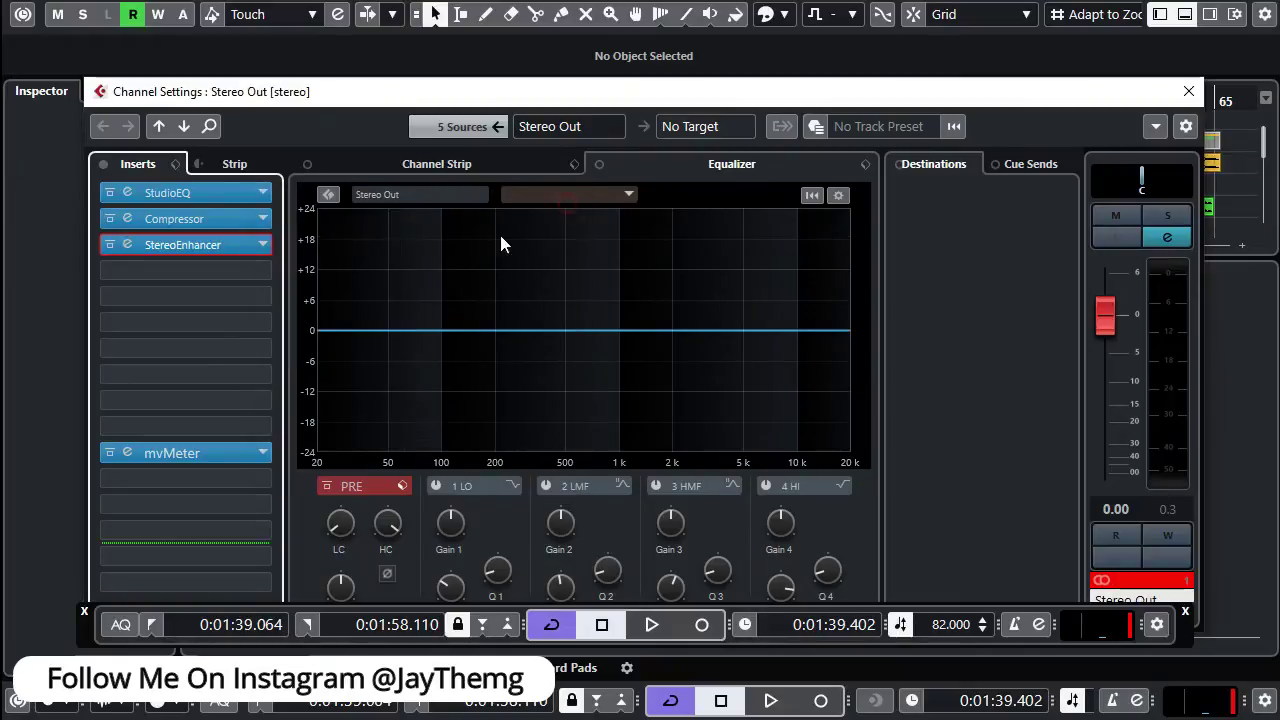
Load the Maximizer from a 'MAX' search into Stereo Out insert slot 4 and place its window.
left_click(261, 272)
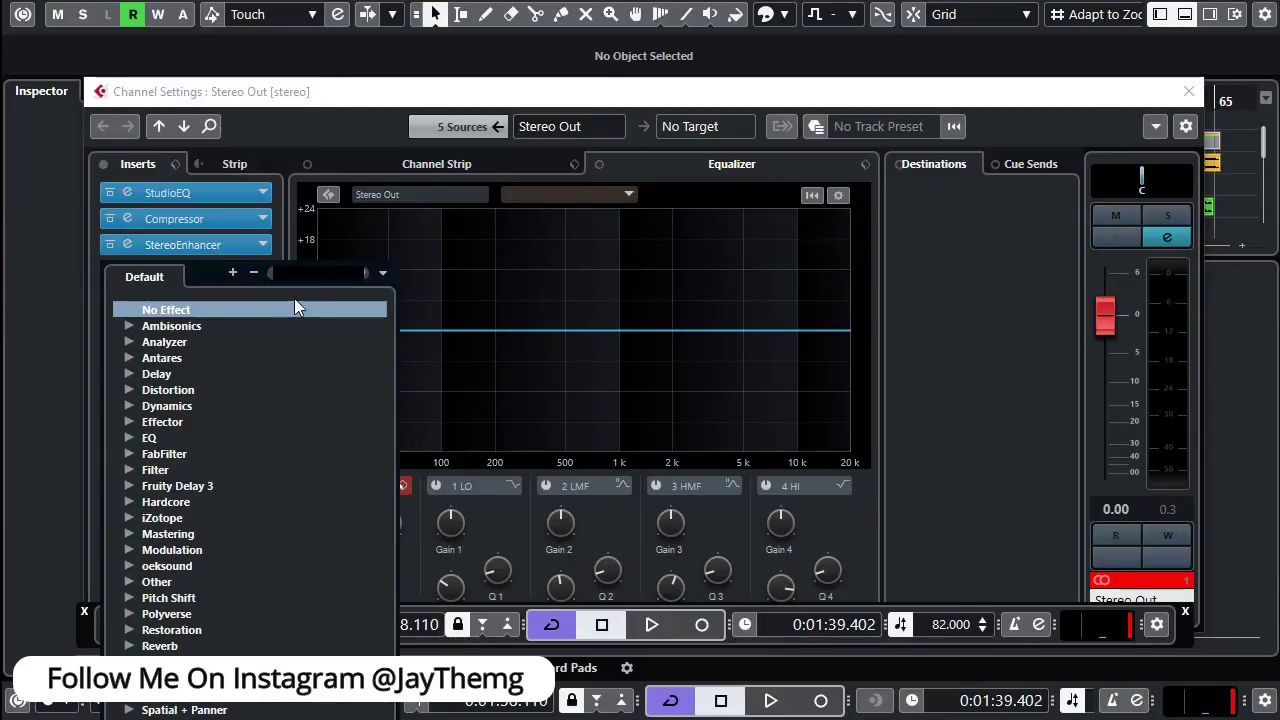
type("MAX")
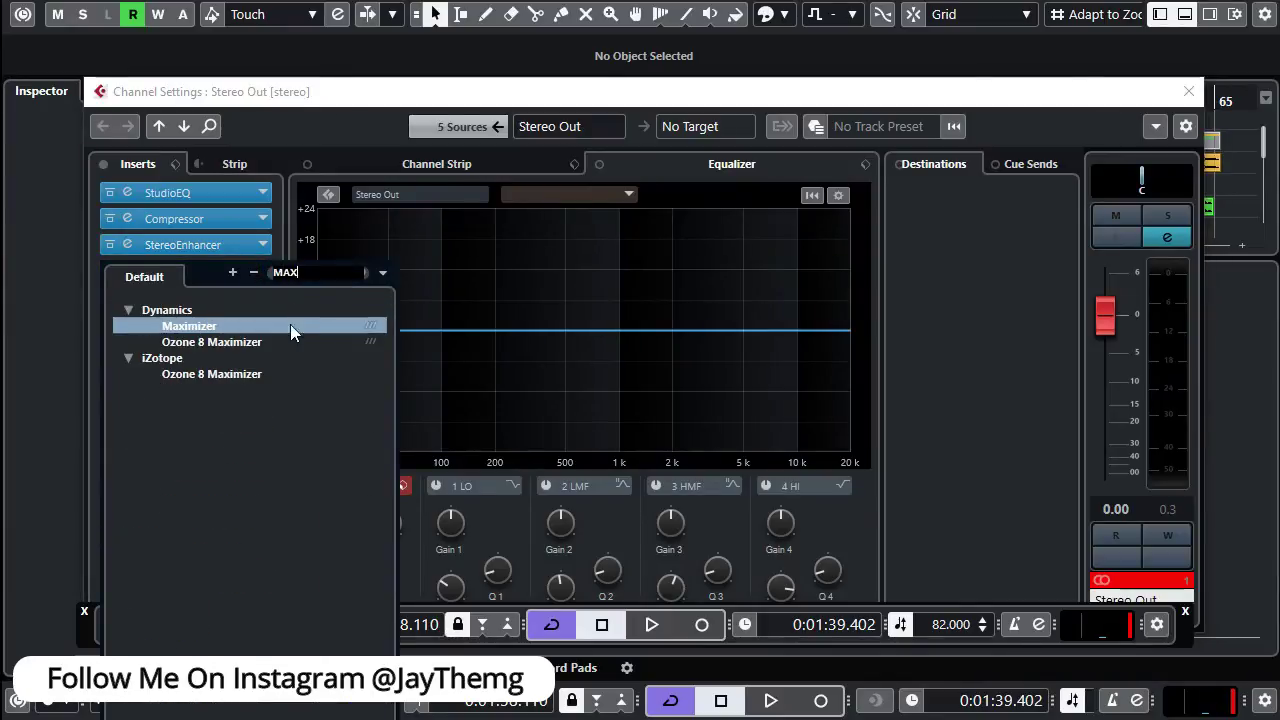
left_click(259, 327)
left_click_drag(471, 62, 284, 72)
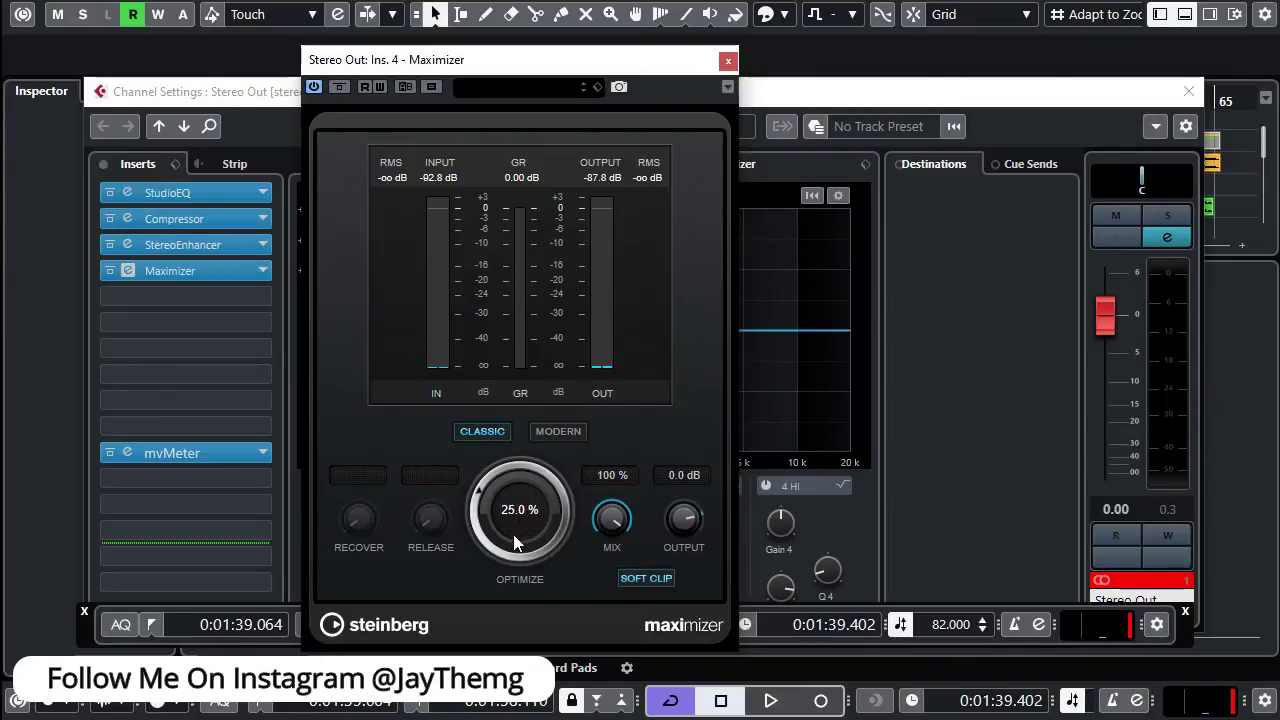
left_click_drag(581, 72, 660, 63)
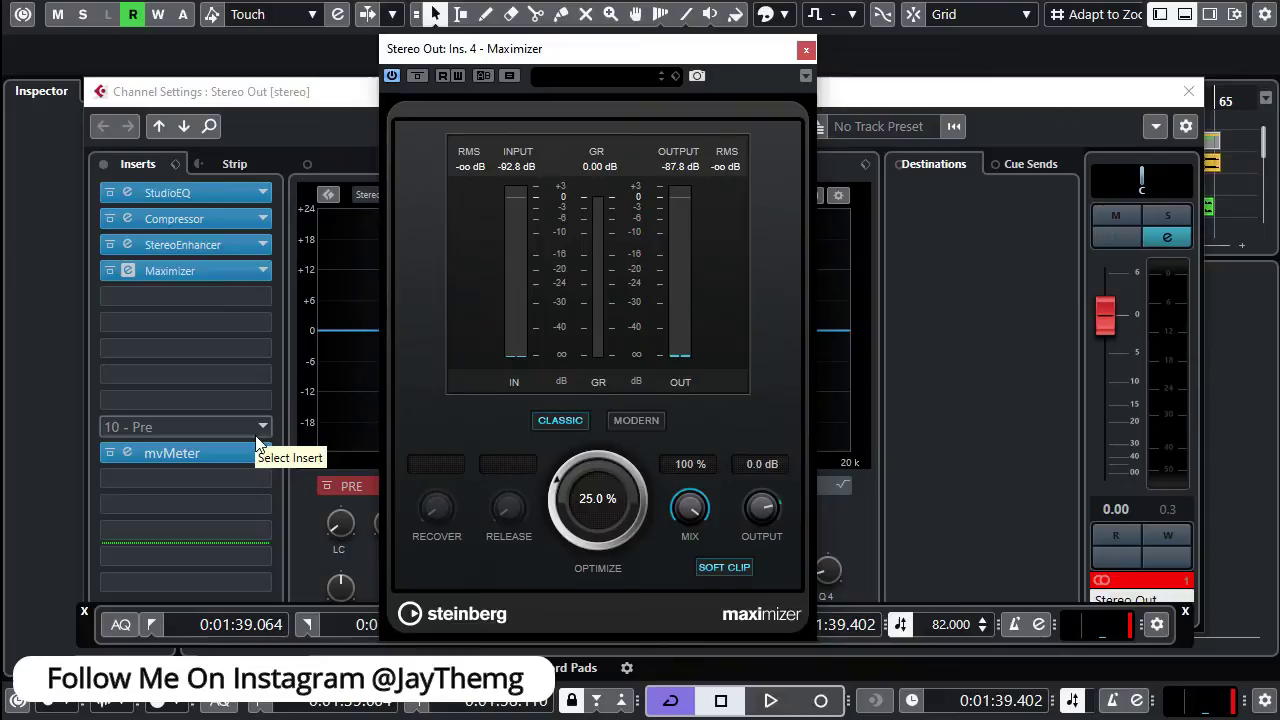
Load Youlean Loudness Meter 2 into insert slot 10 above mvMeter and place it on the right.
left_click(263, 427)
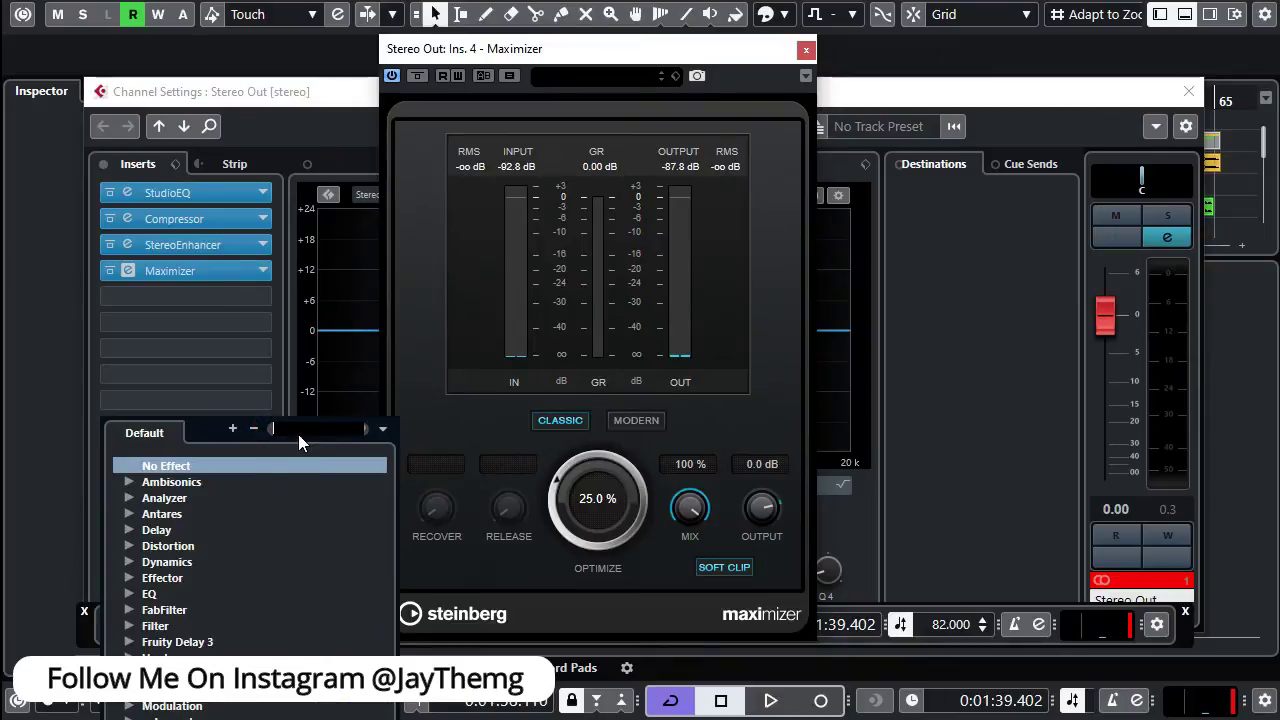
type("youl")
key("Return")
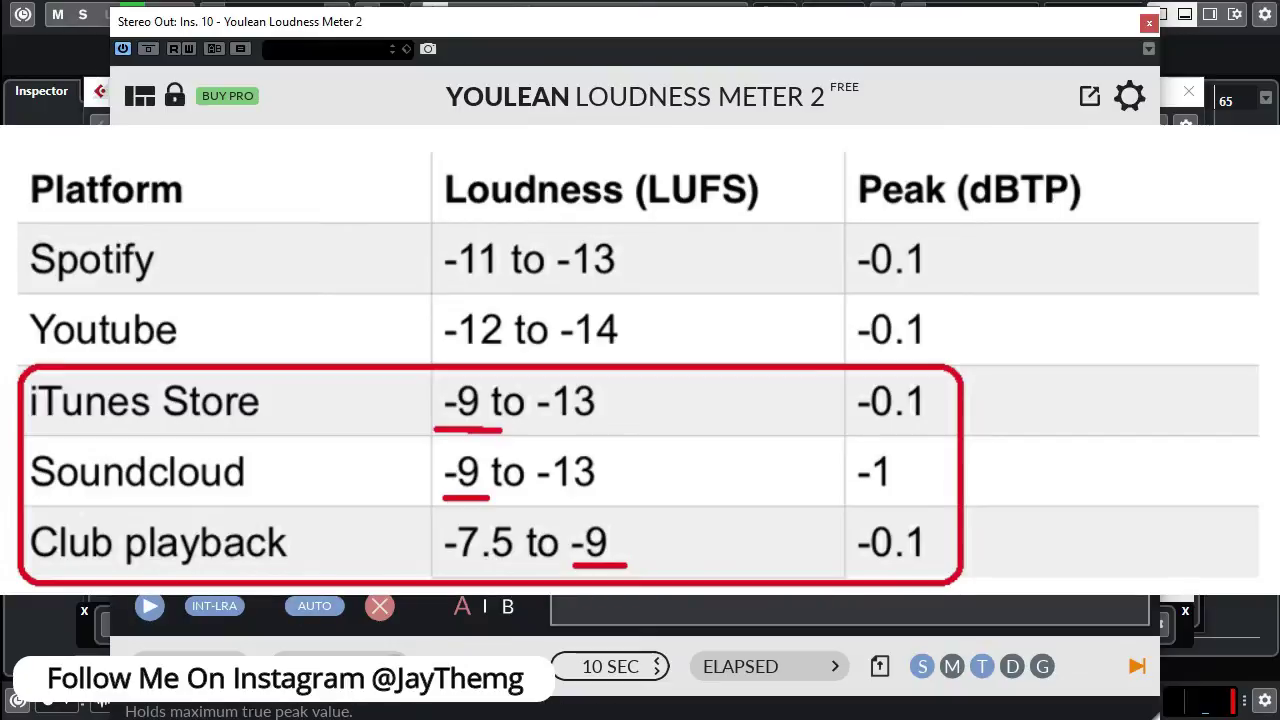
left_click_drag(304, 31, 1157, 57)
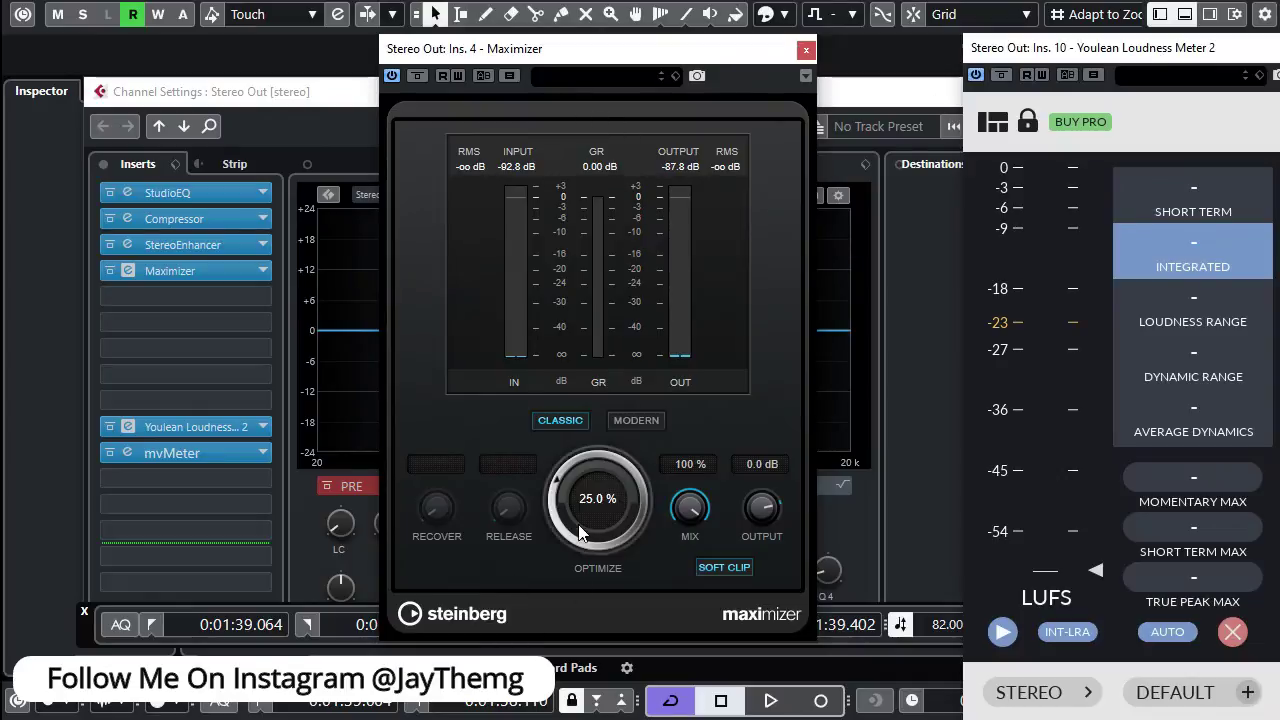
During playback, raise Maximizer Optimize to 50.4% until Youlean reads -8.8 LUFS integrated.
key("space")
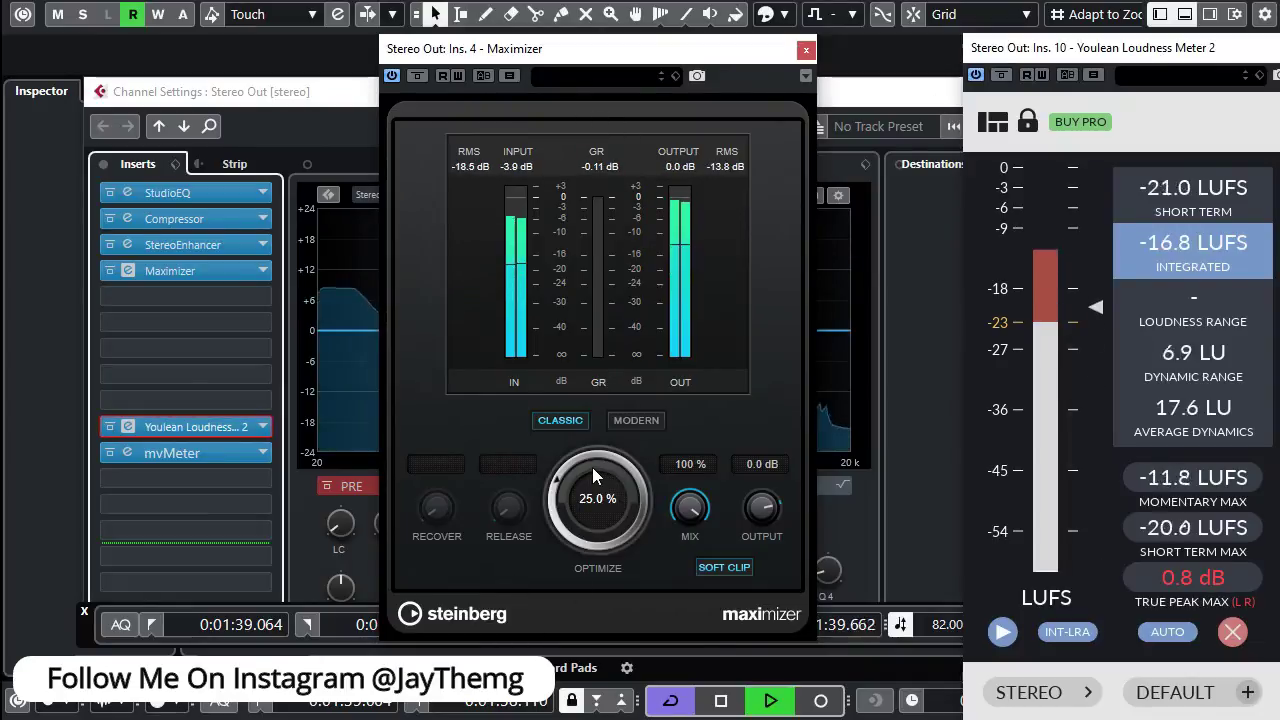
left_click_drag(1209, 52, 1118, 2)
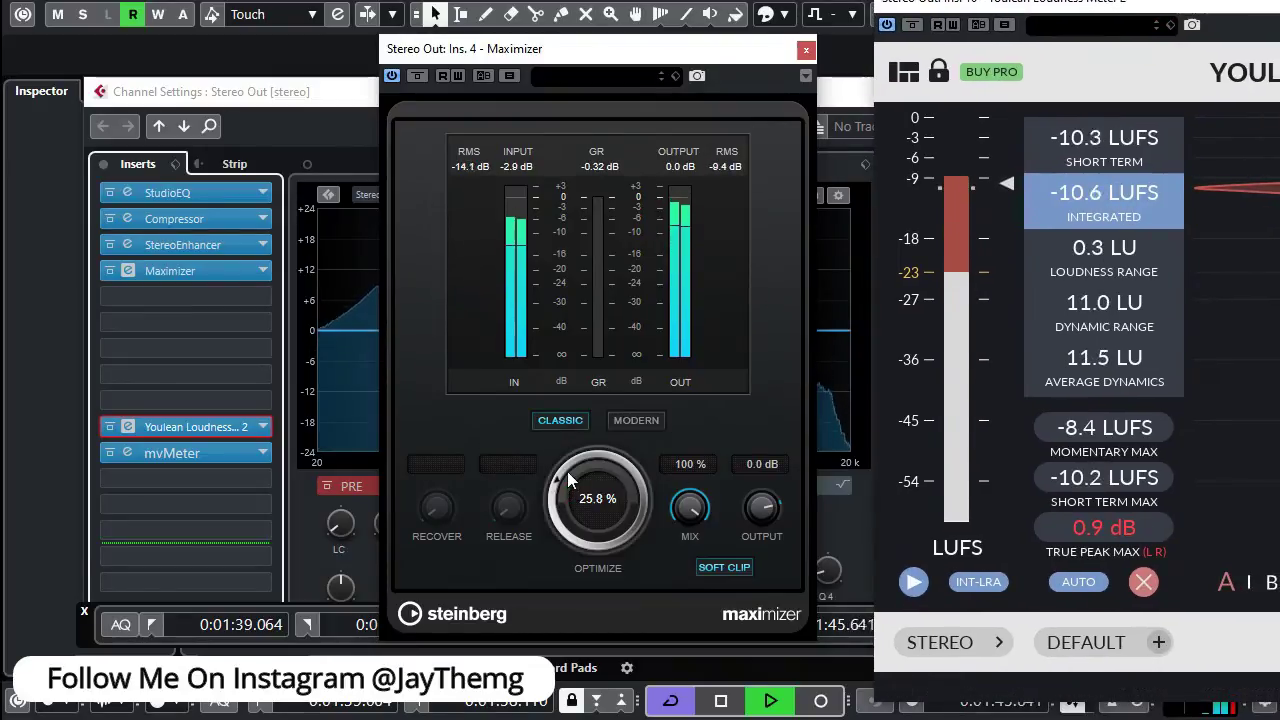
left_click_drag(562, 480, 575, 455)
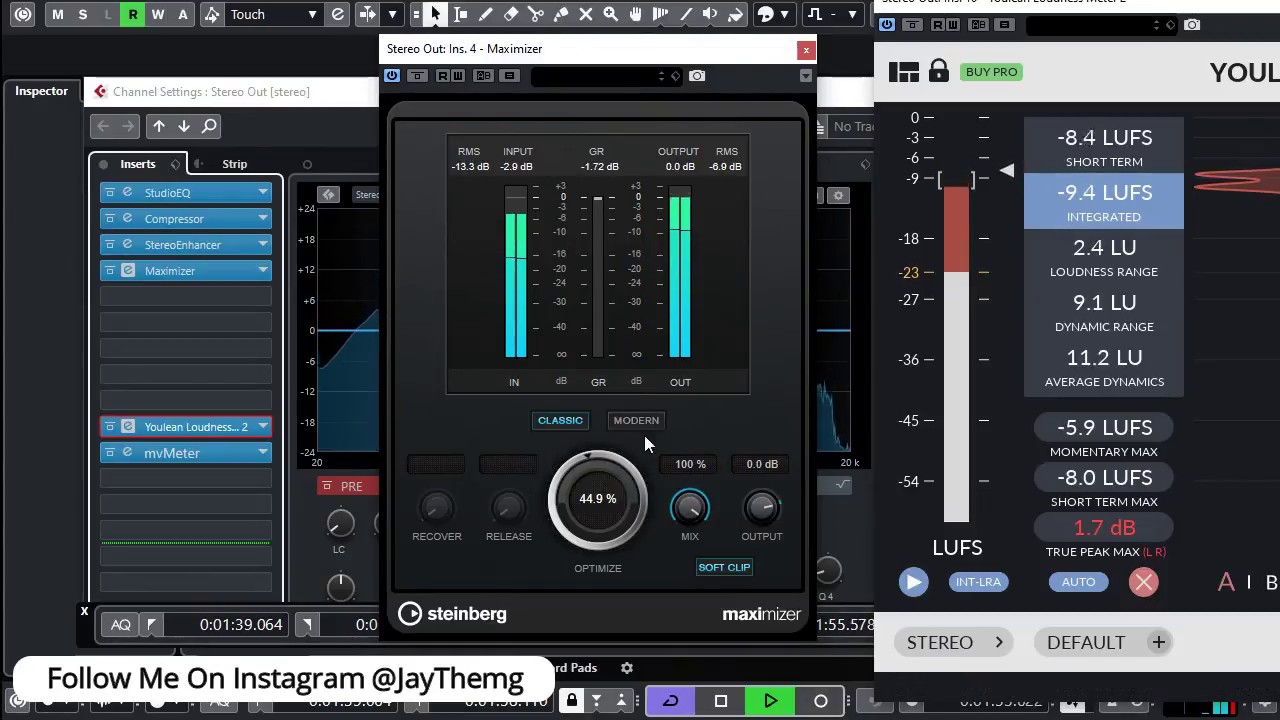
left_click_drag(585, 466, 592, 462)
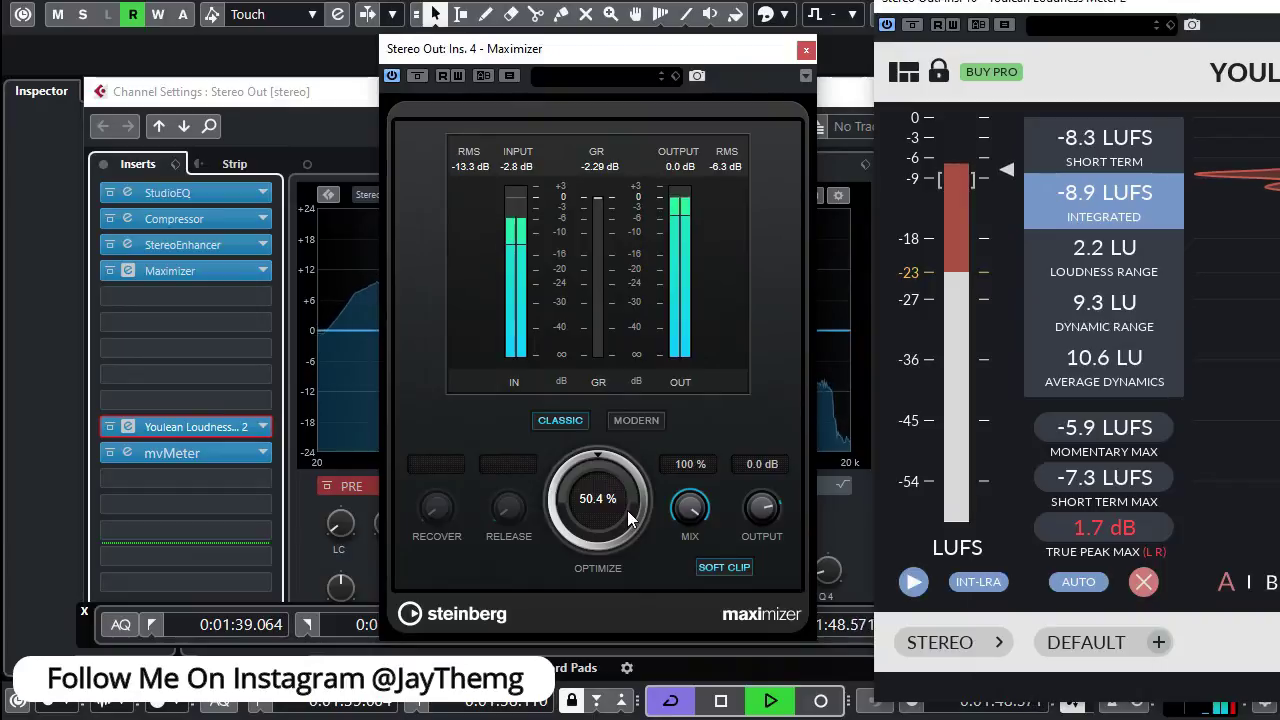
key("space")
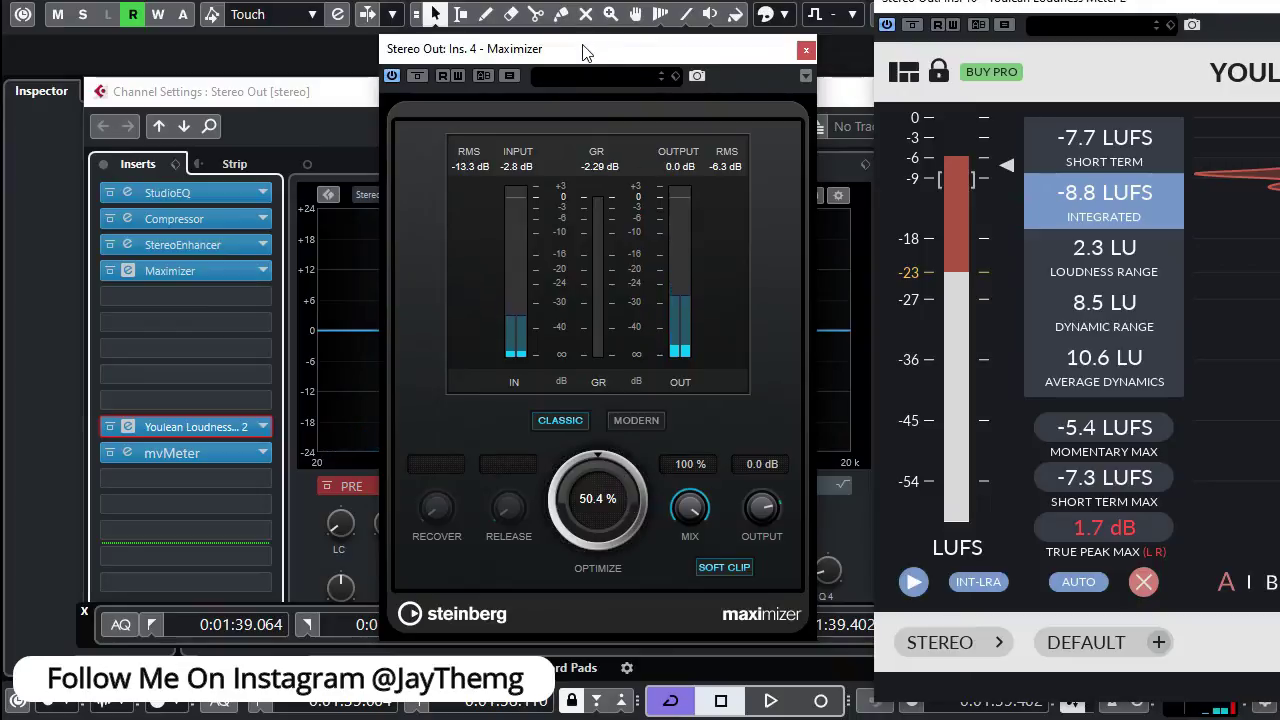
left_click_drag(584, 50, 574, 50)
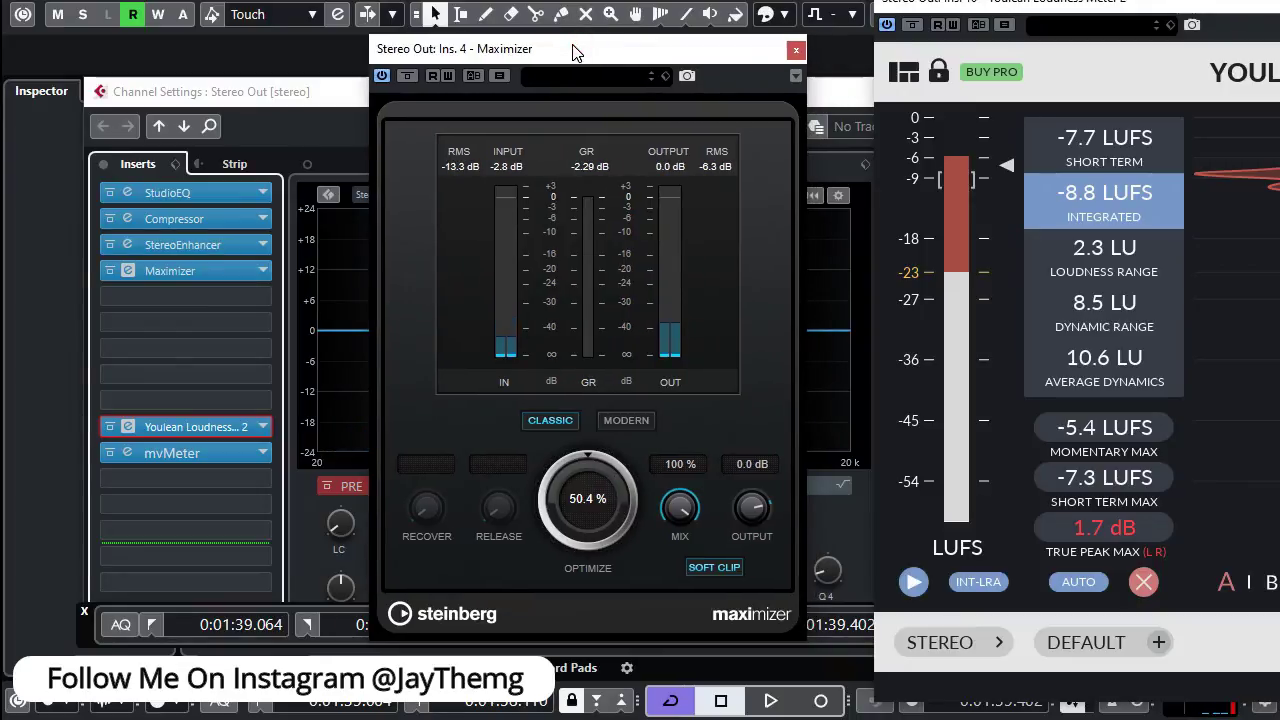
left_click_drag(573, 50, 574, 51)
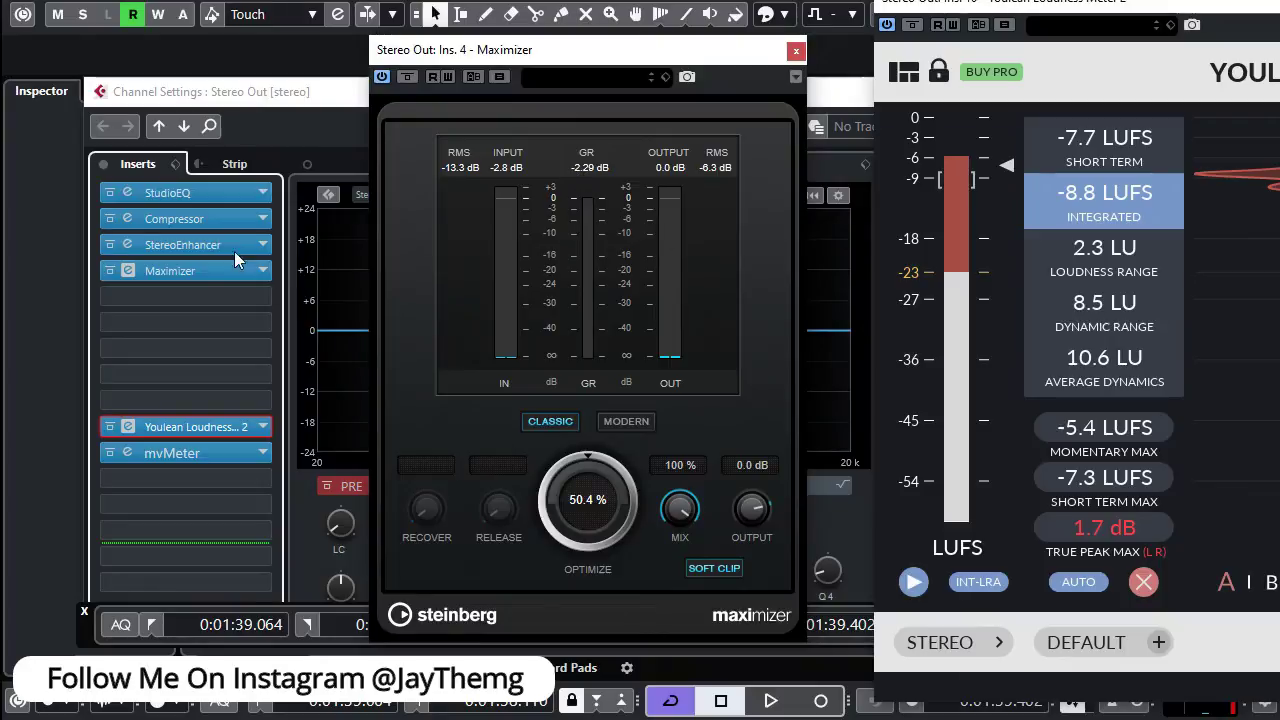
Open the Compressor insert's window and close it again.
left_click(238, 218)
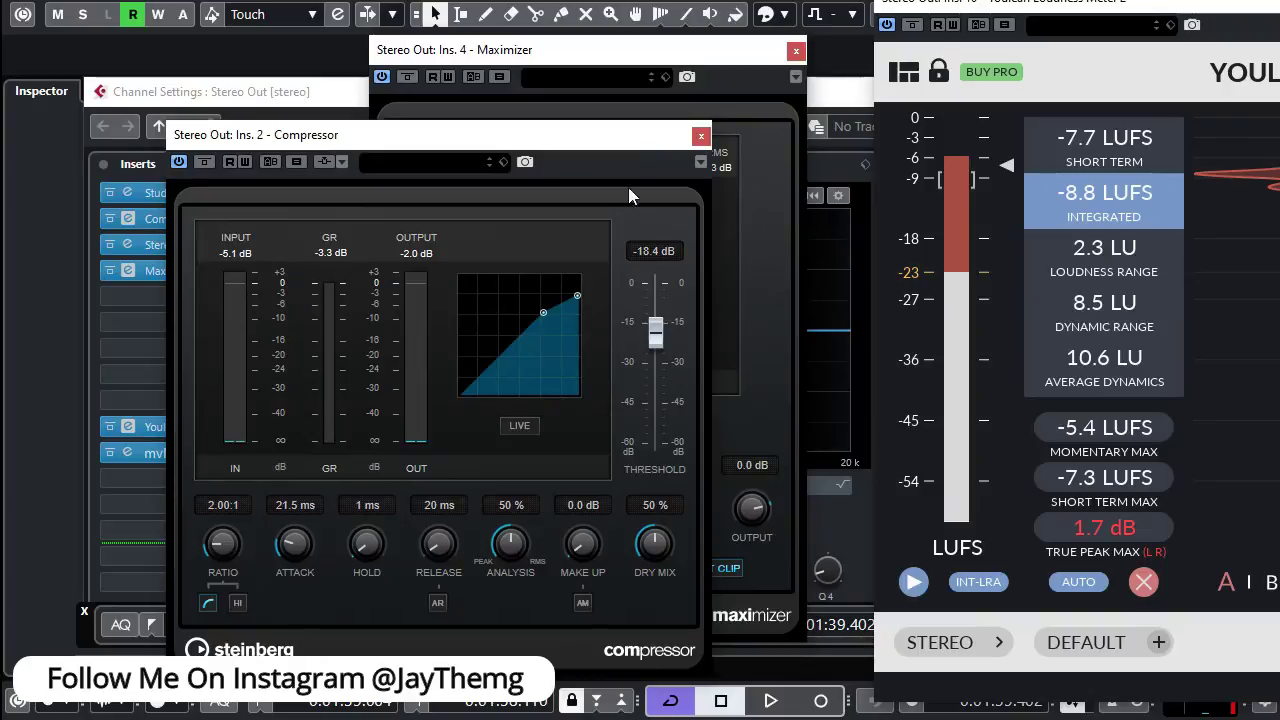
left_click(701, 135)
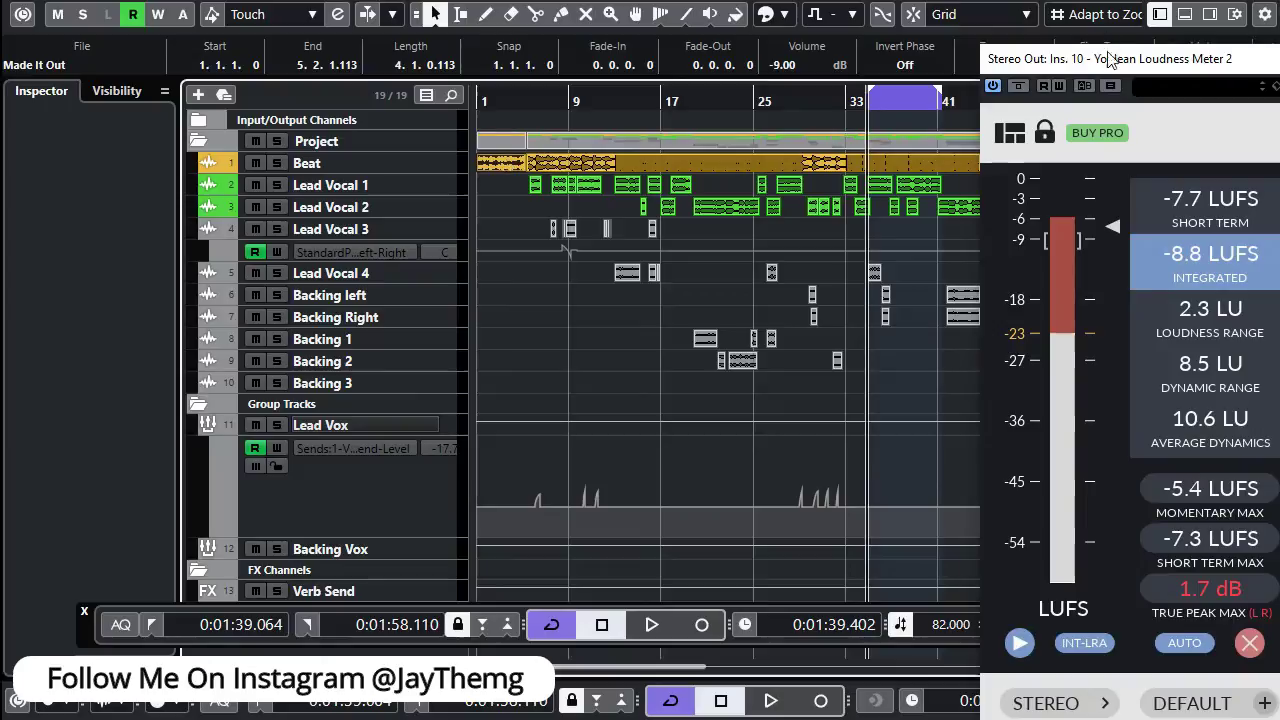
Play the song again until the integrated loudness settles at -9.8 LUFS, then stop.
left_click_drag(1110, 66, 1101, 28)
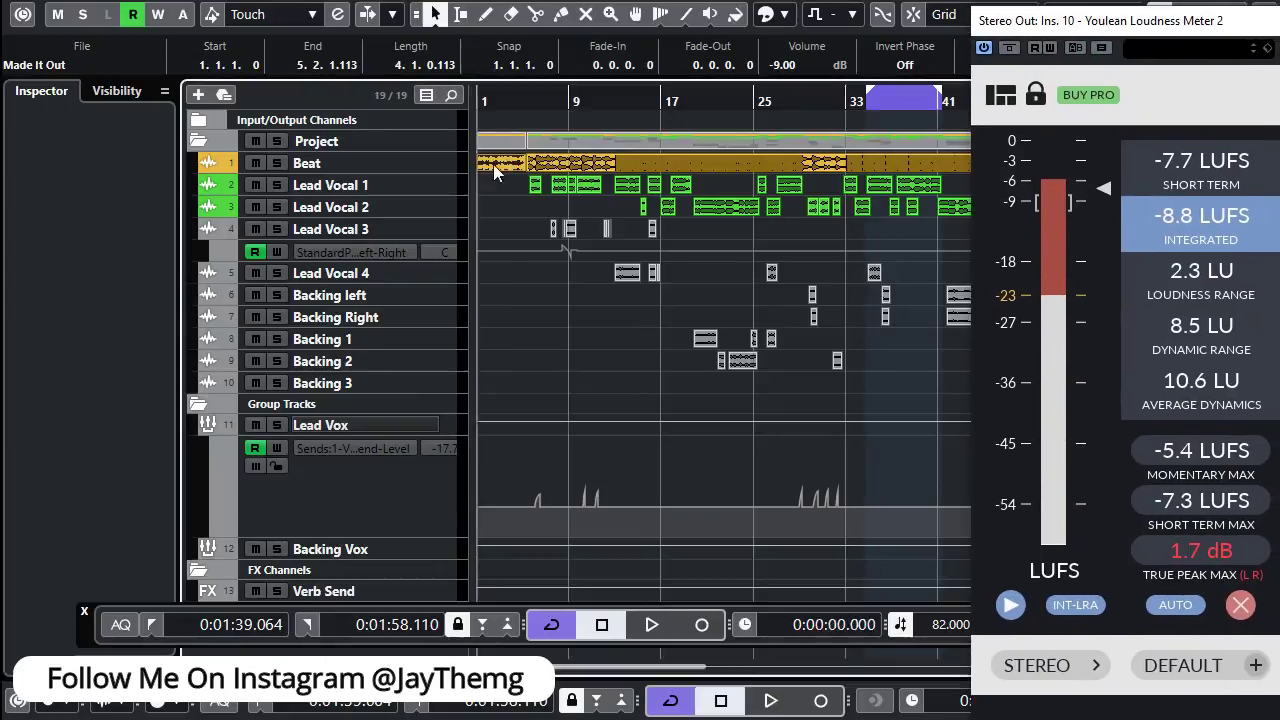
key("space")
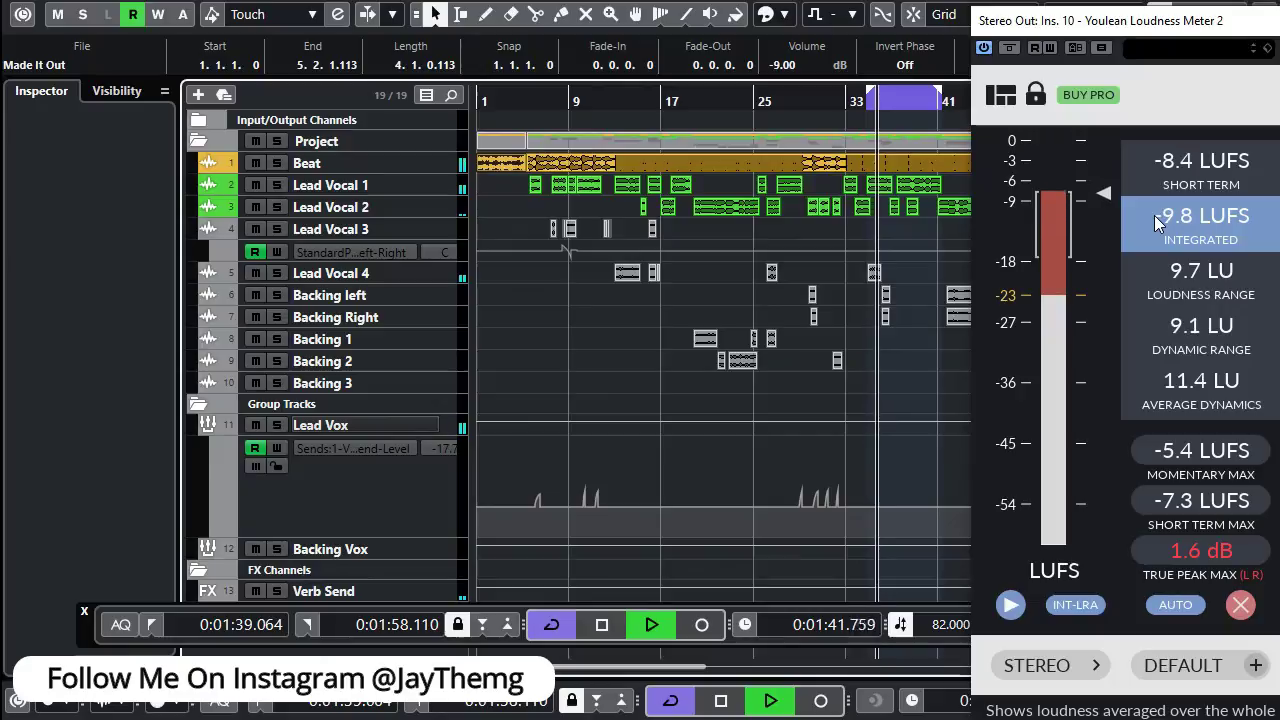
key("space")
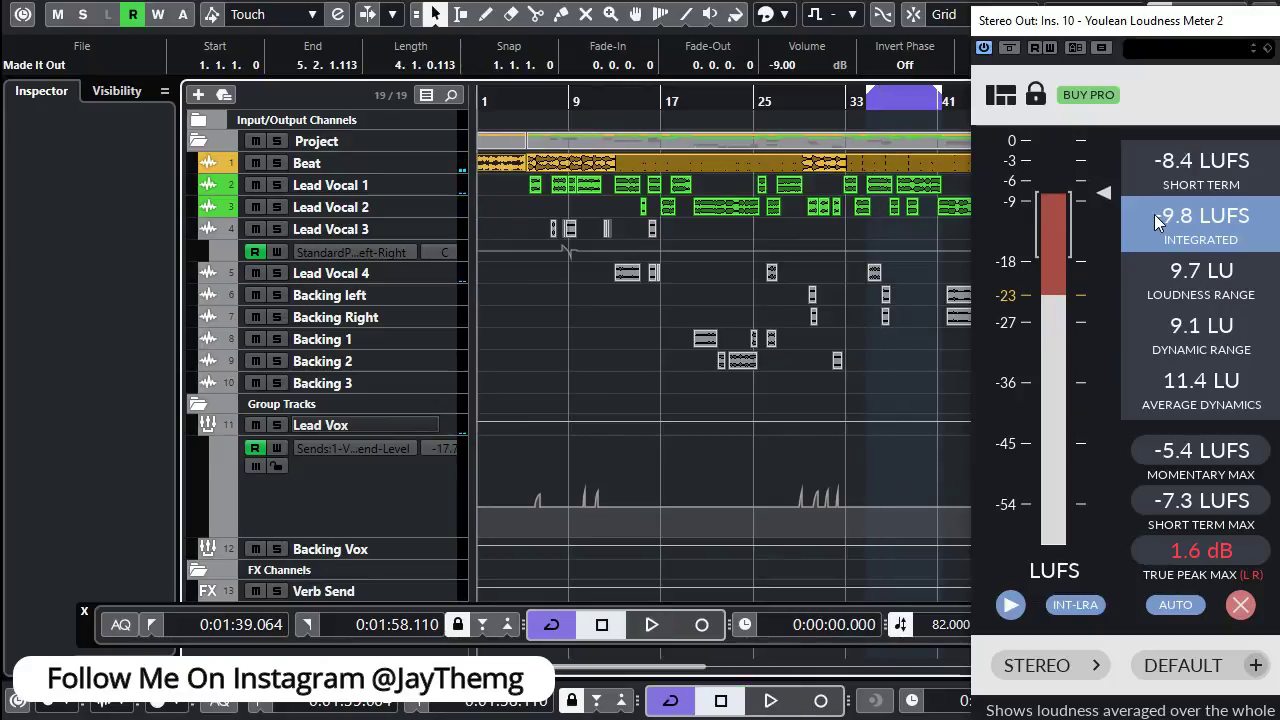